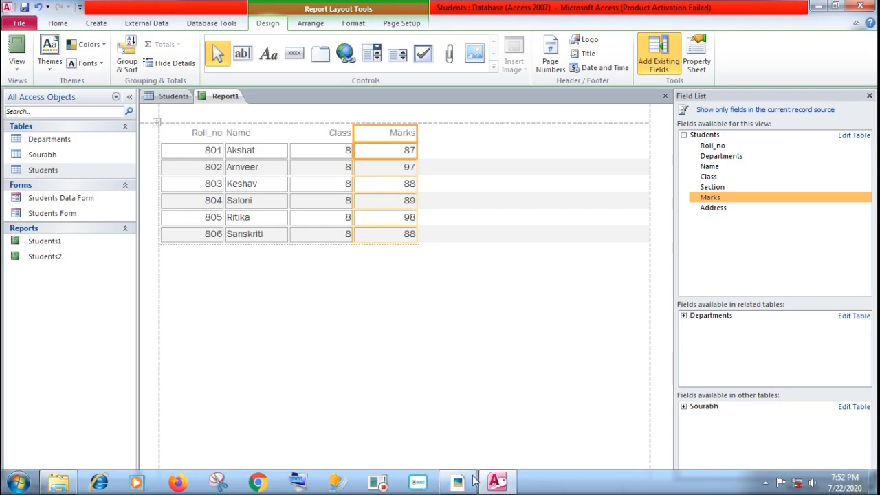
Switch to the textbook PDF in Adobe Reader and read the instructions in the Formatting a Report section.
left_click(472, 479)
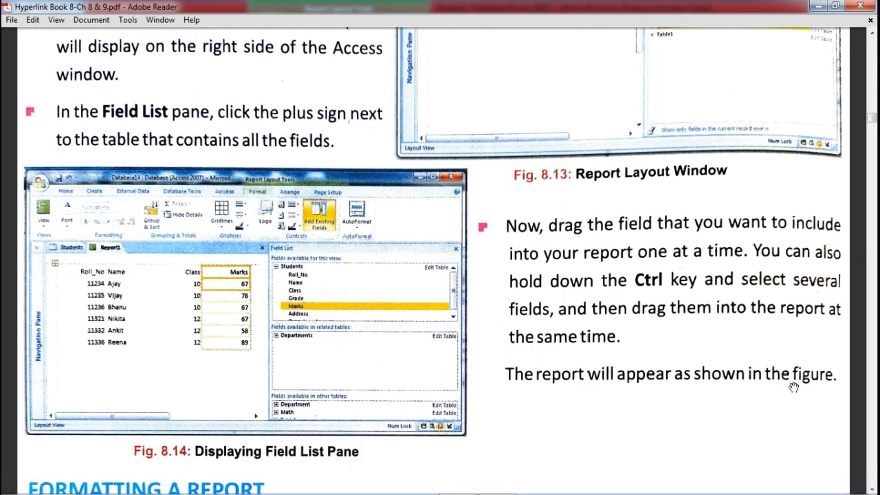
scroll(635, 344, "down", 3)
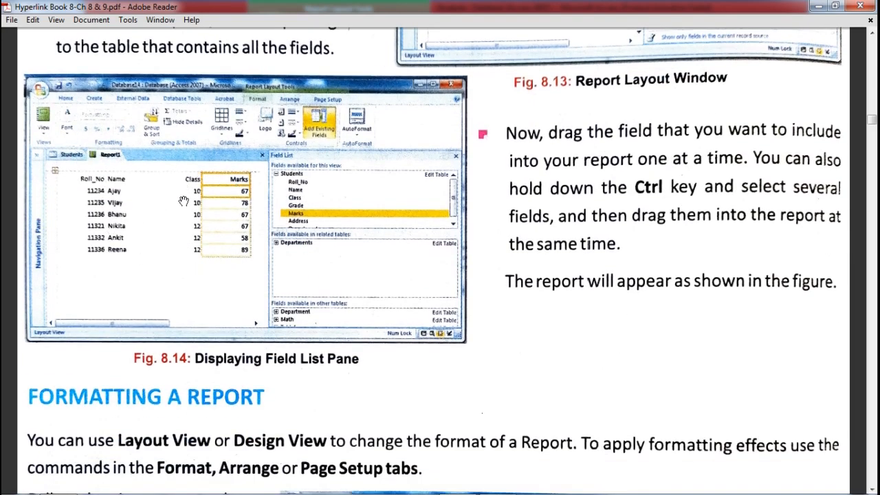
scroll(183, 201, "down", 7)
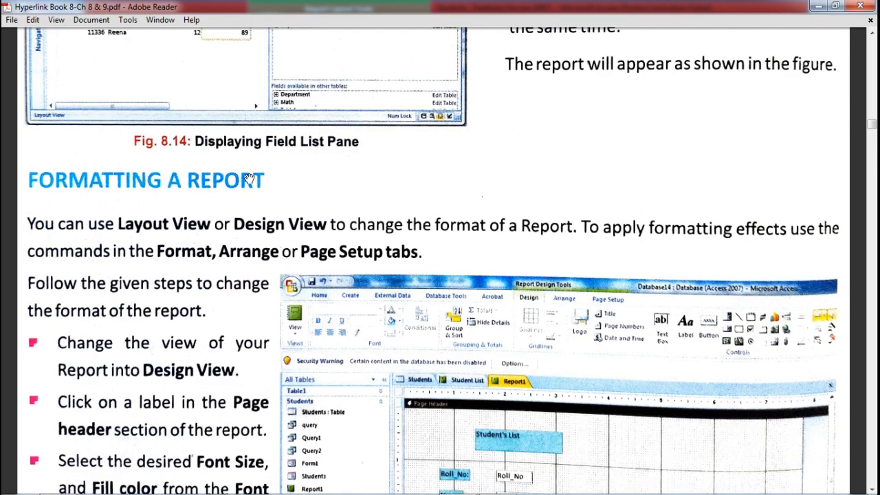
scroll(249, 178, "up", 3)
scroll(239, 191, "down", 4)
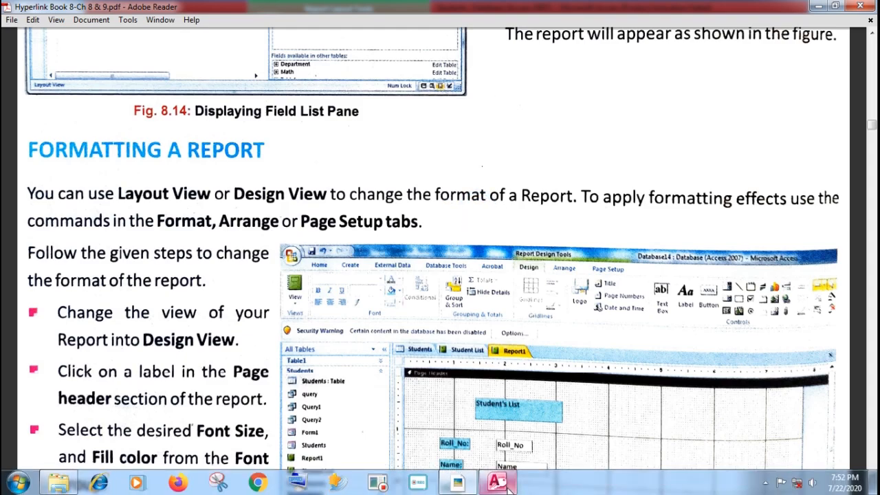
Examine the view options available for Report1 in Access and compare them with the textbook's formatting instructions.
left_click(502, 482)
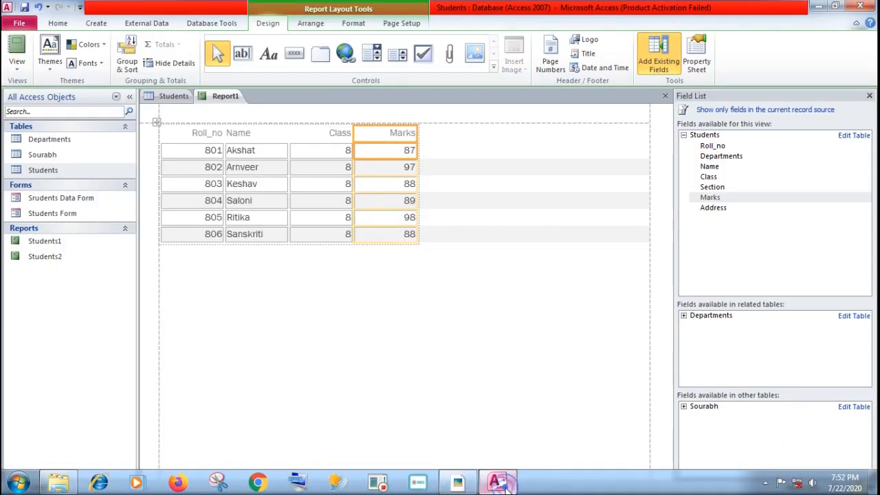
left_click(20, 76)
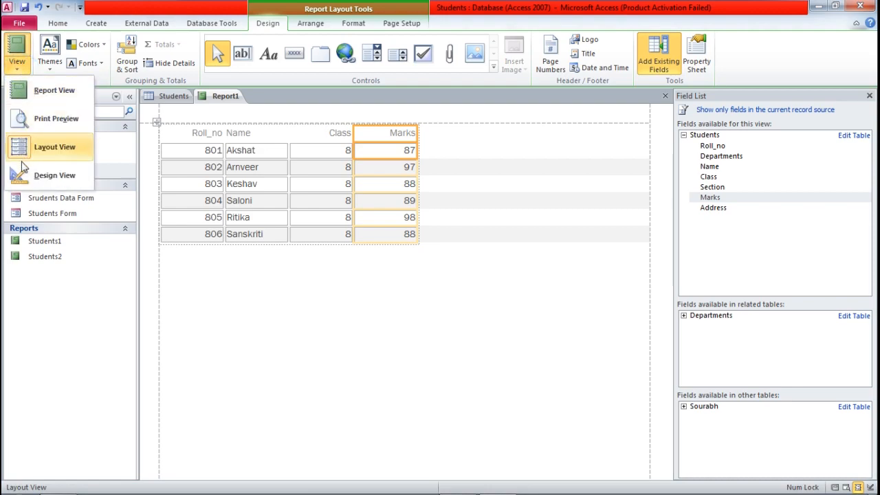
left_click(27, 69)
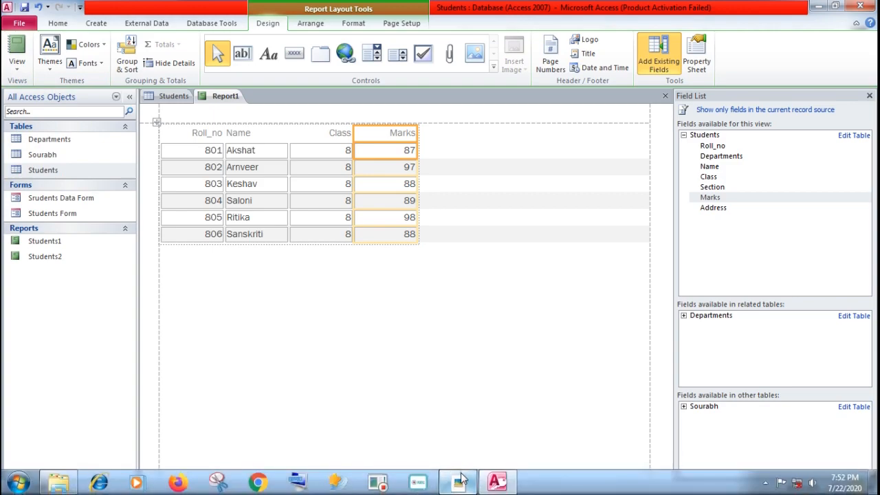
left_click(458, 483)
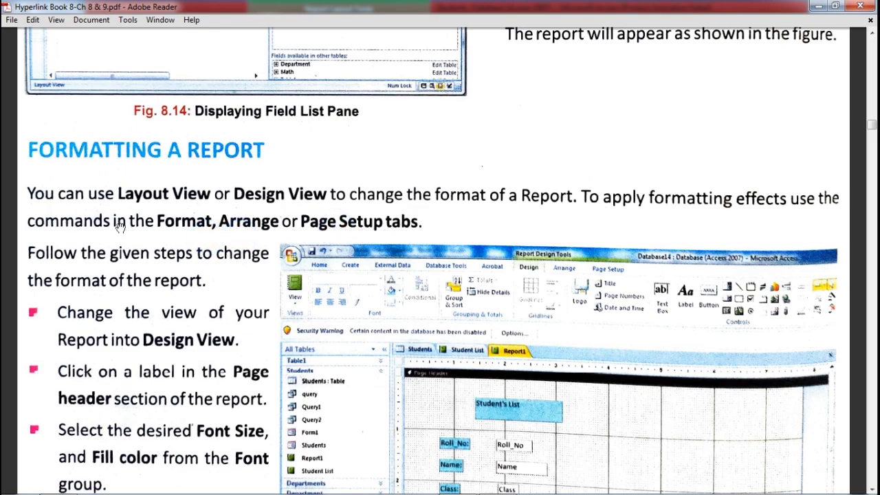
mouse_move(418, 485)
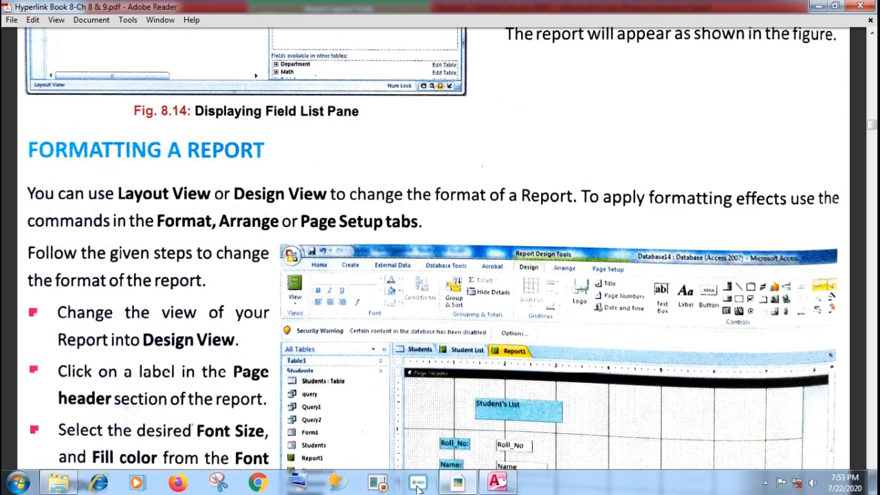
Switch to Access and give the Marks column of Report1 red gridlines in both directions.
left_click(497, 481)
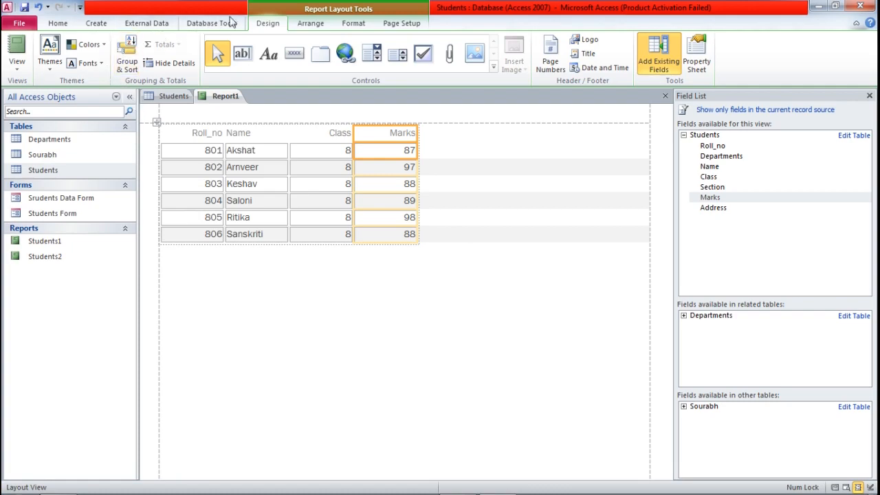
left_click(311, 24)
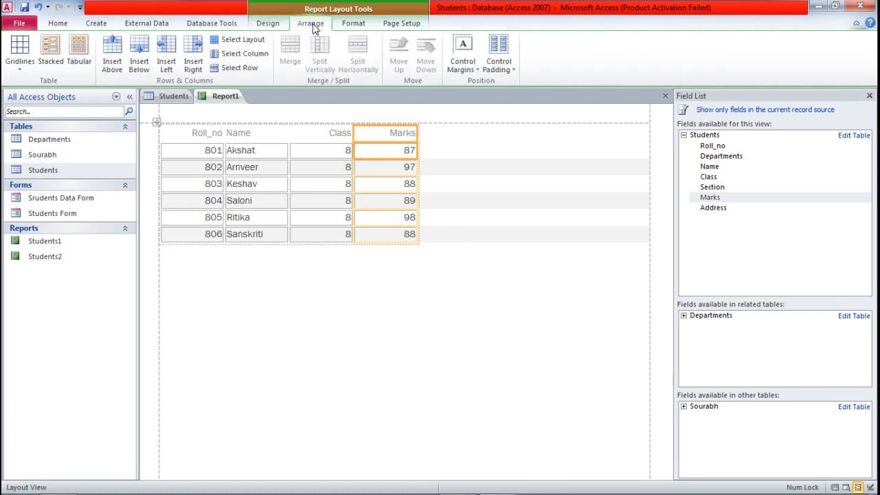
left_click(19, 72)
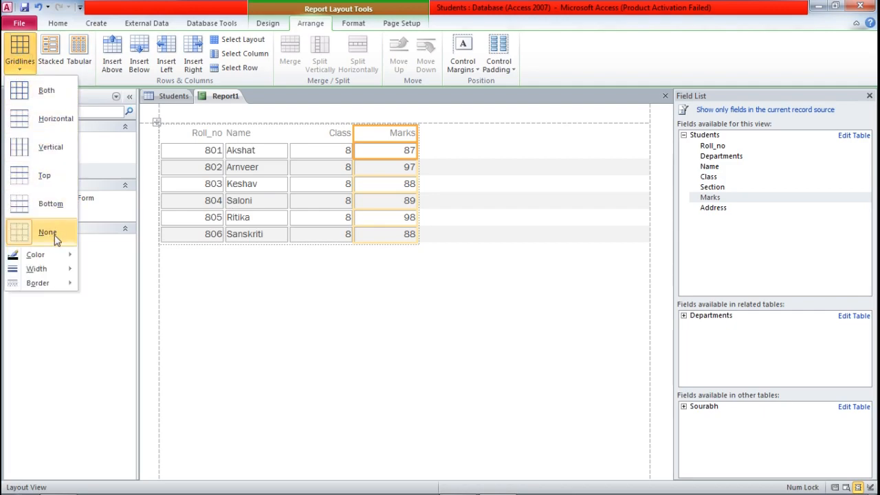
mouse_move(49, 257)
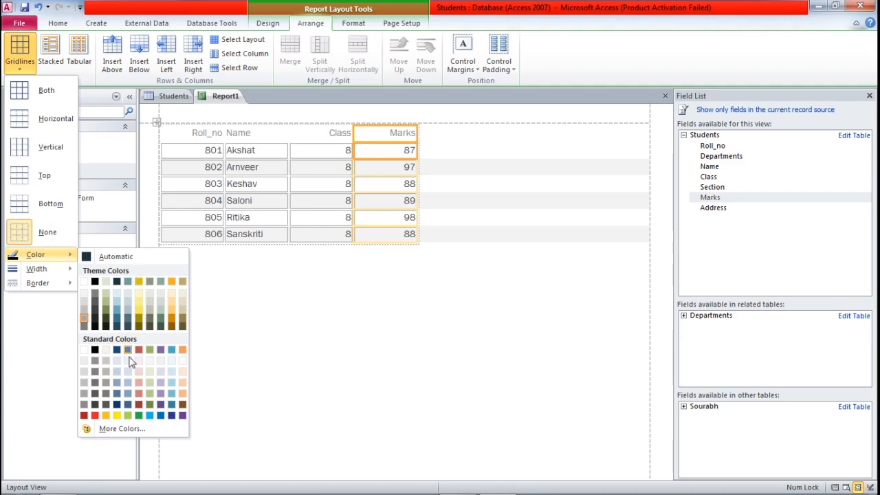
left_click(95, 415)
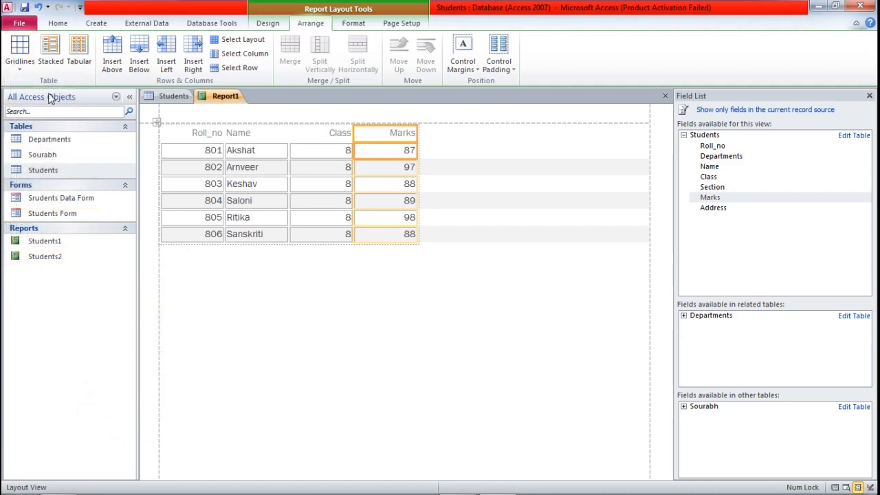
left_click(19, 51)
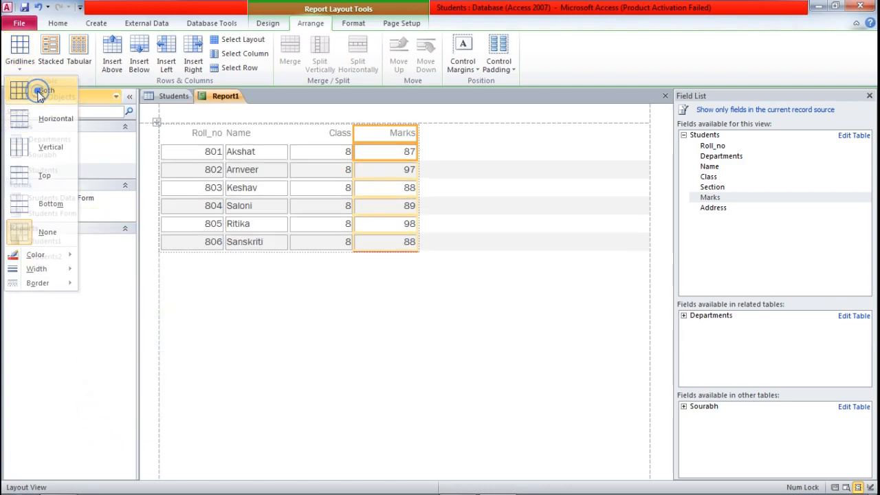
left_click(38, 92)
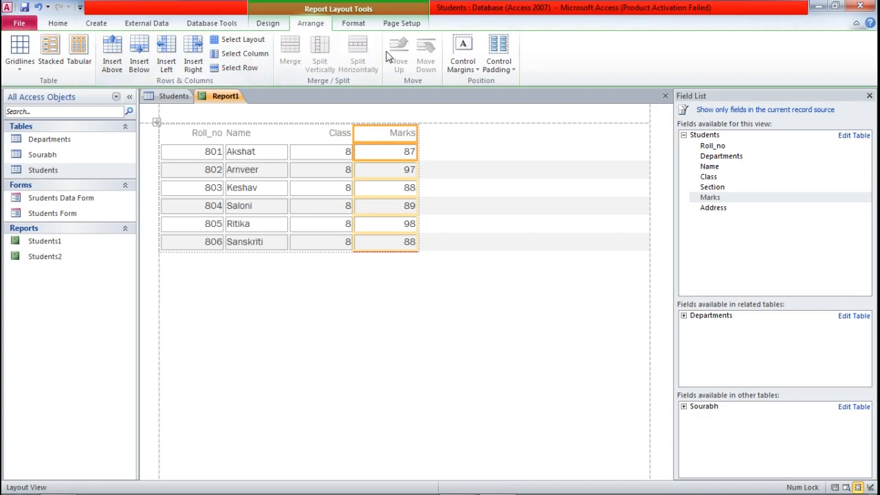
Select the whole Report1 table and apply gridlines in both directions, coloured red.
left_click(352, 23)
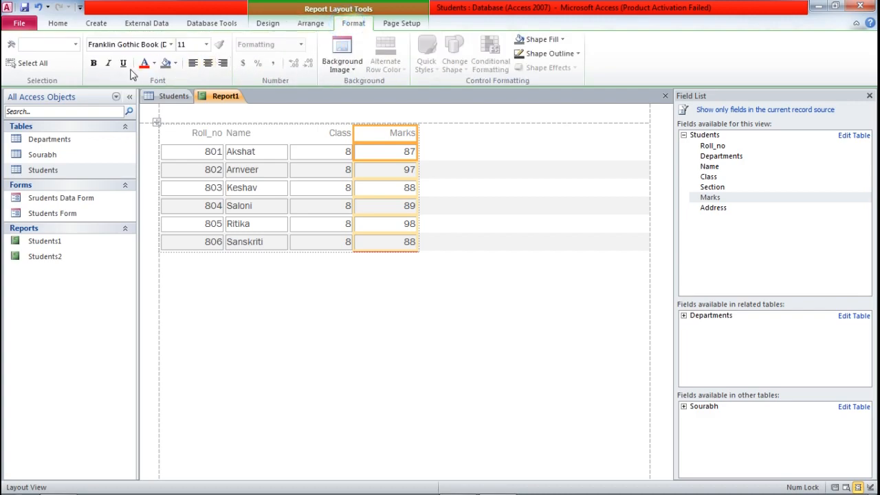
left_click(156, 123)
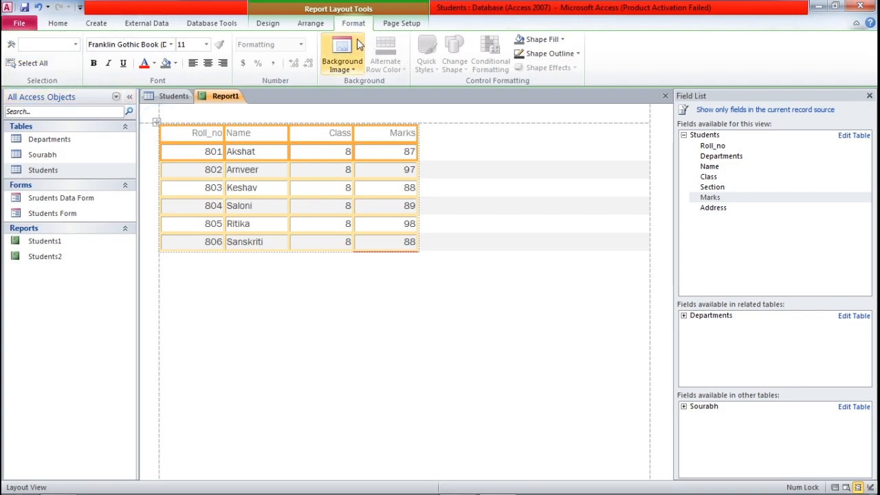
left_click(310, 22)
left_click(19, 51)
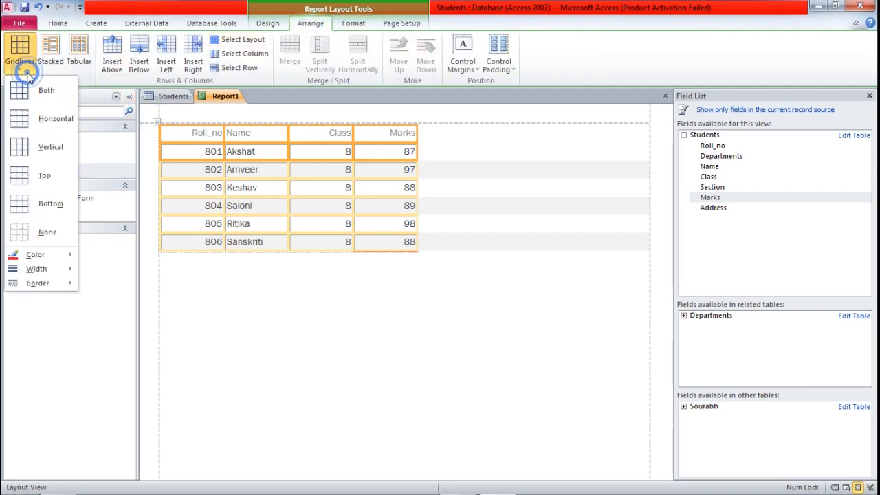
left_click(45, 90)
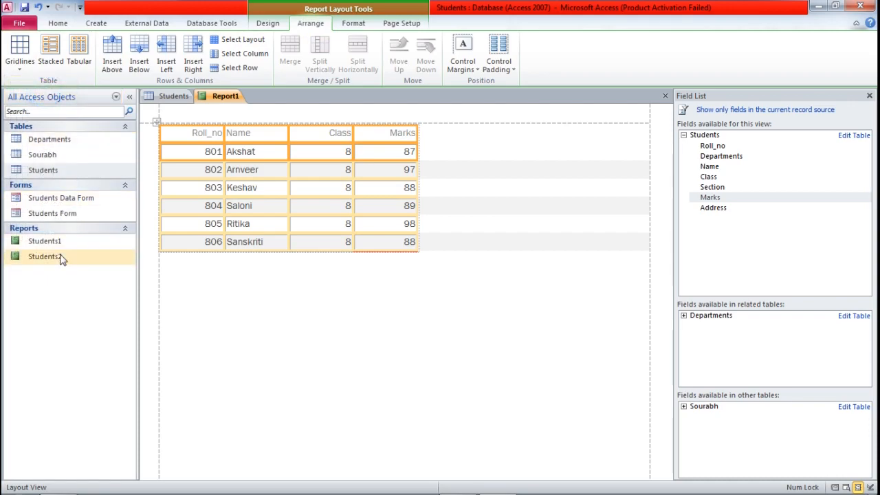
left_click(21, 69)
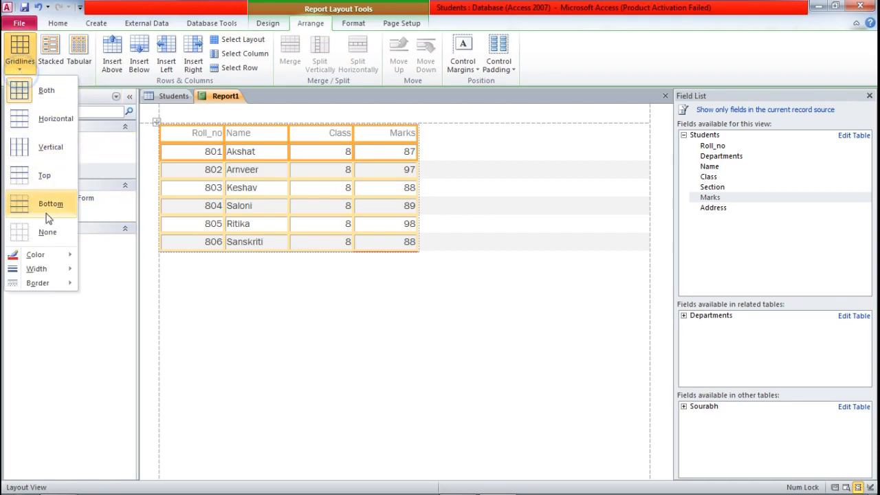
mouse_move(15, 255)
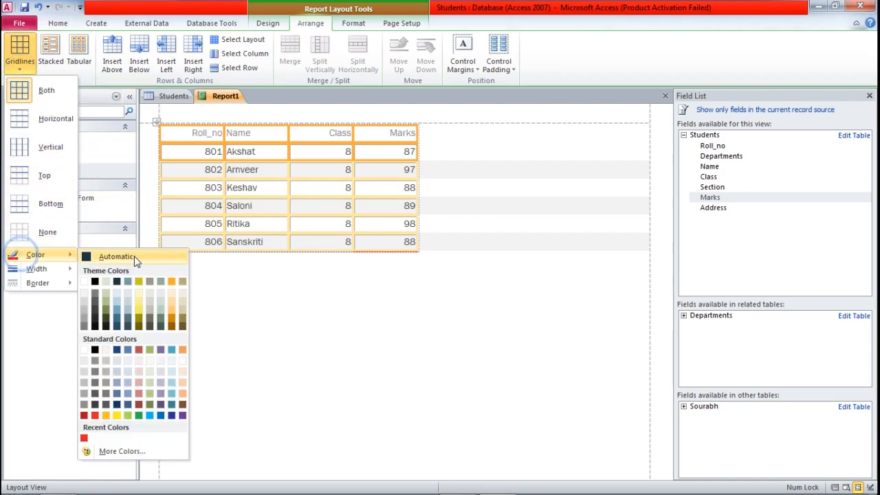
left_click(94, 415)
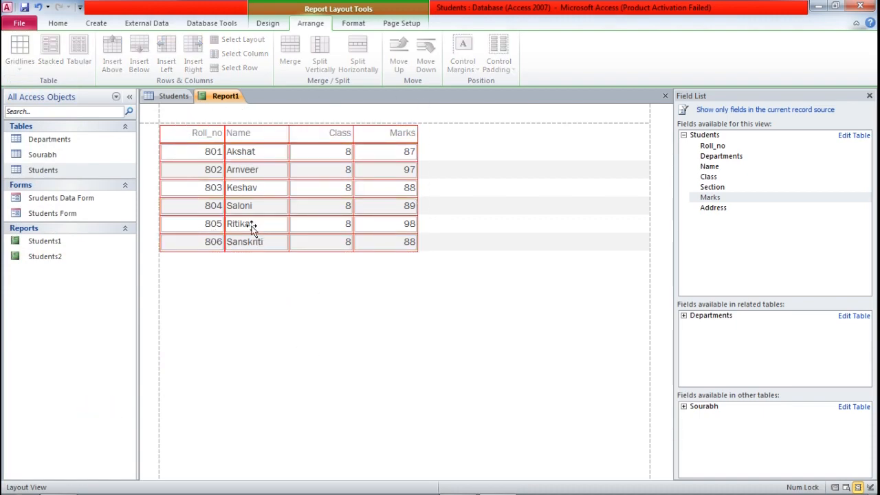
Change the font of the entire Report1 table to Comic Sans MS.
left_click(159, 123)
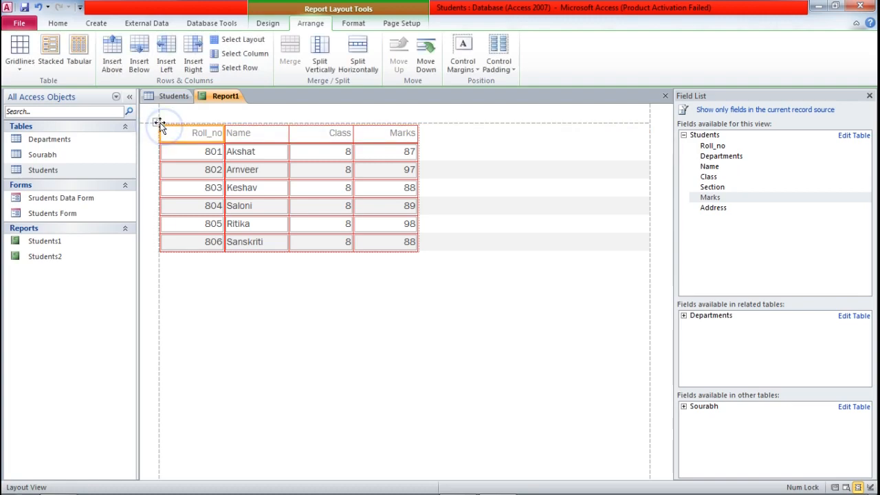
left_click(353, 23)
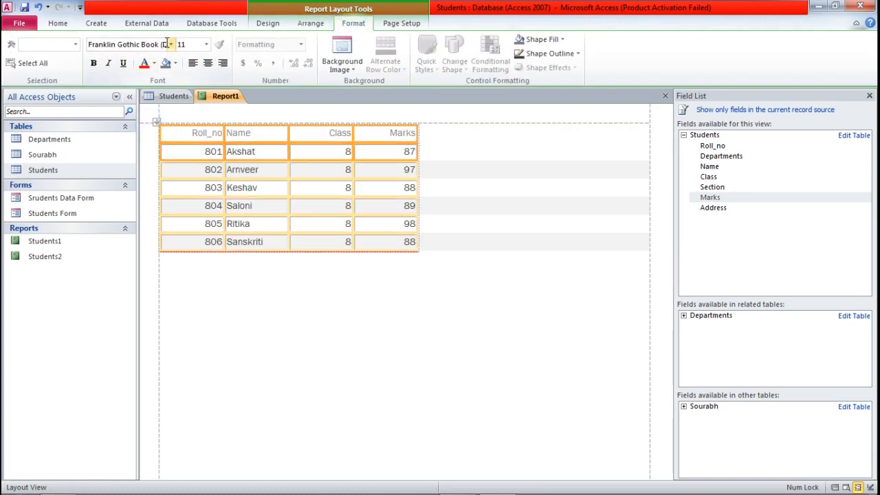
left_click(169, 45)
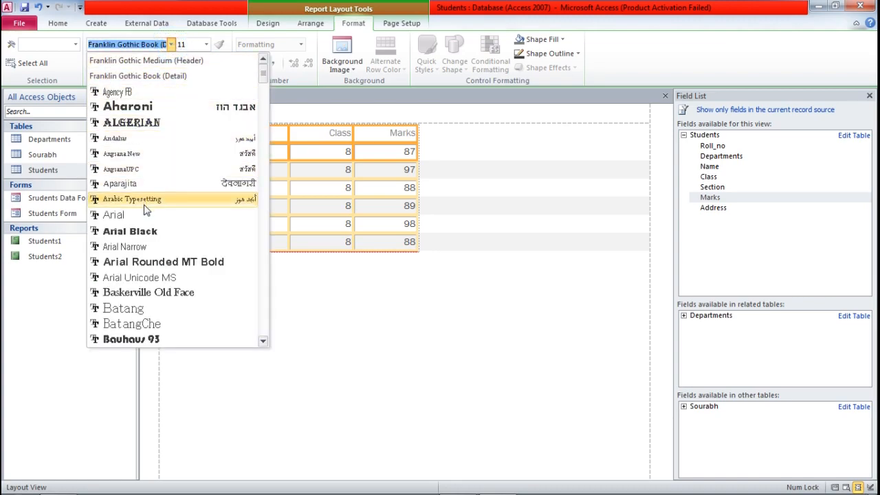
scroll(142, 219, "down", 5)
scroll(143, 219, "down", 3)
scroll(138, 220, "down", 2)
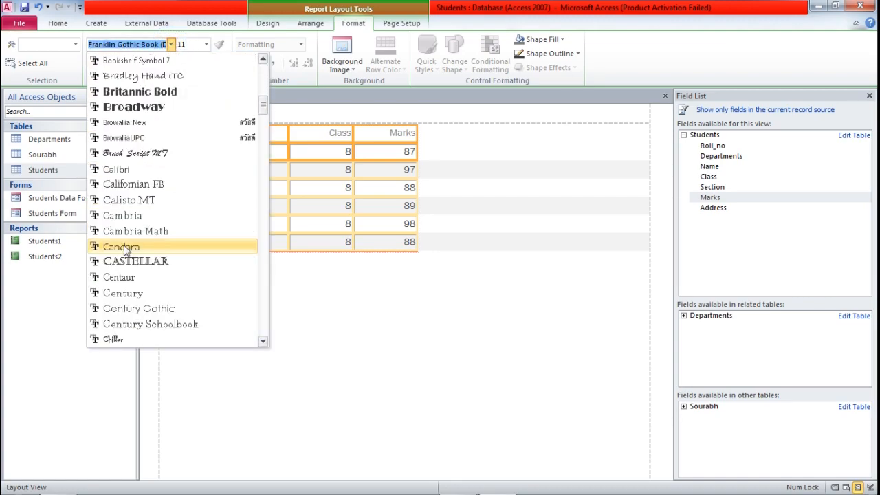
scroll(124, 245, "down", 2)
scroll(125, 248, "down", 1)
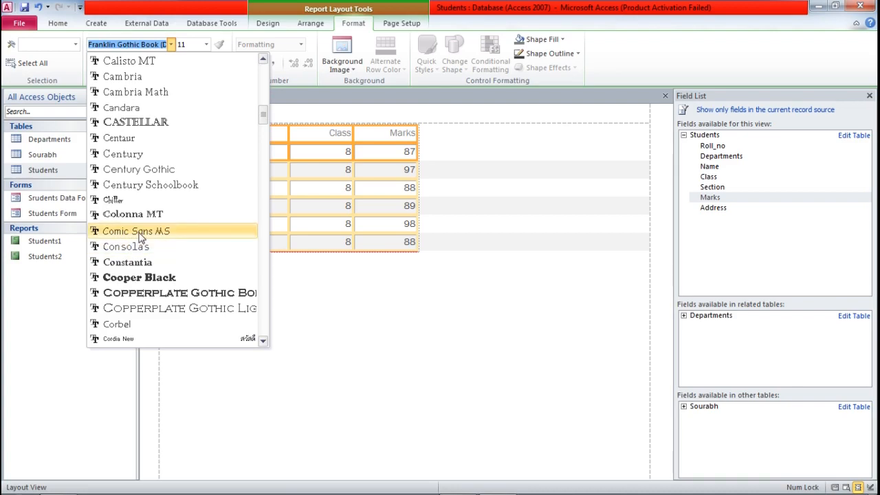
left_click(137, 231)
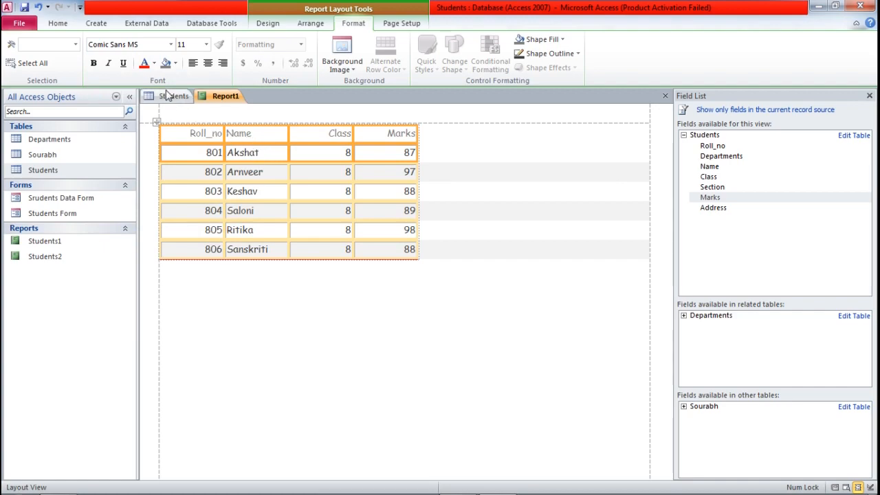
Set the selected table's text colour to light blue and its font size to 14.
left_click(155, 63)
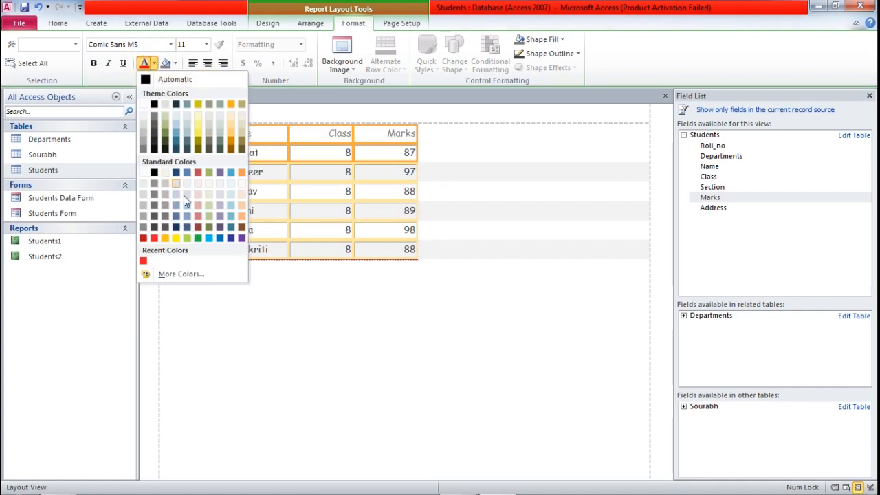
left_click(209, 237)
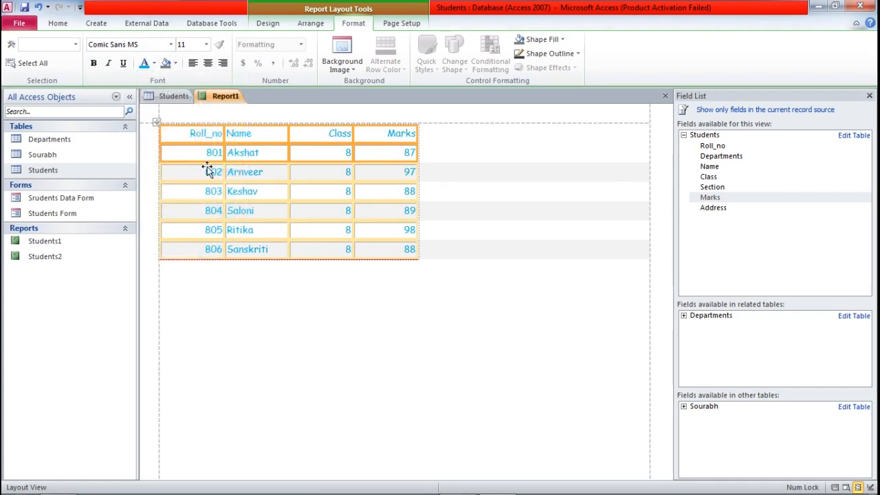
left_click(206, 44)
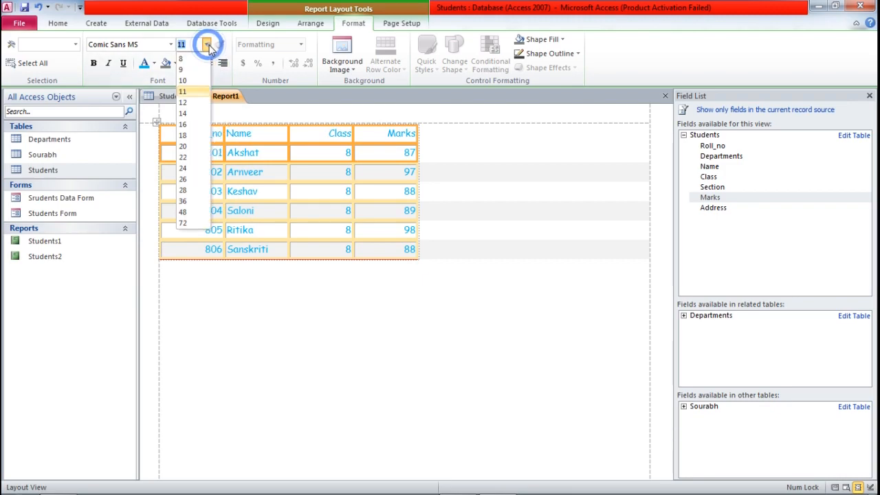
left_click(189, 115)
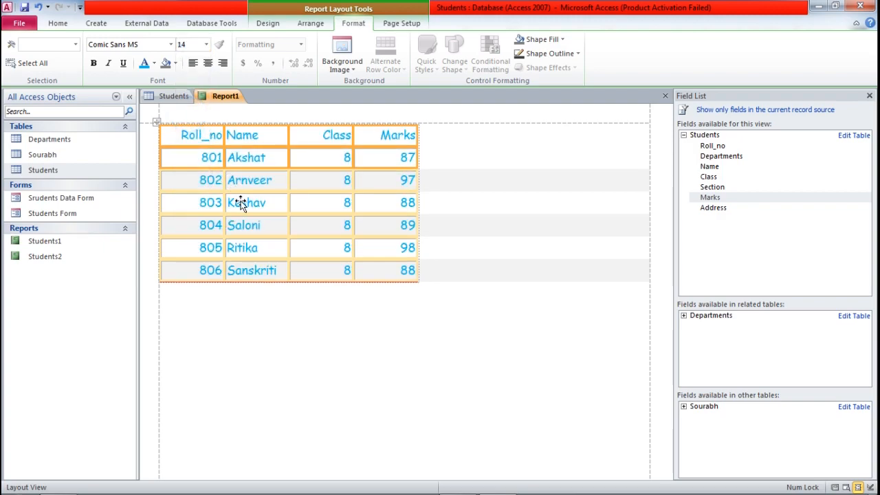
Insert the picture SAVE_20200509_165747 from the Documents folder of the MOVIES (D:) drive as the report's background image.
left_click(355, 71)
left_click(354, 68)
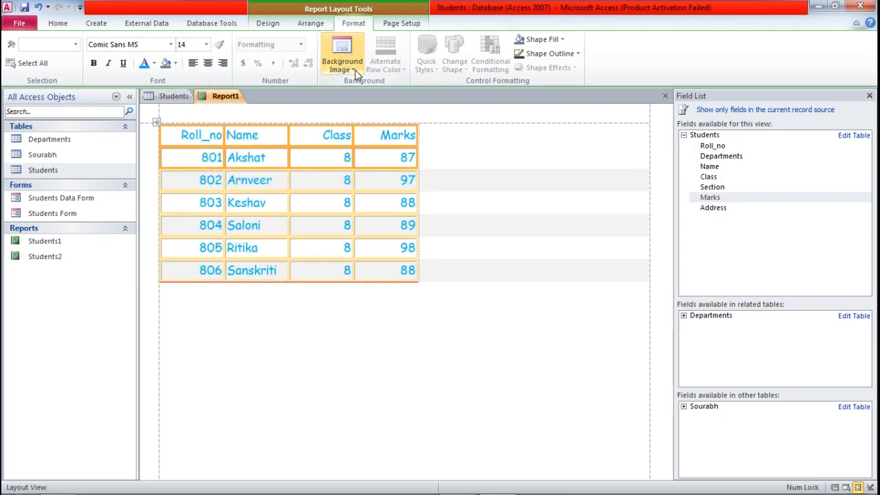
left_click(355, 71)
left_click(350, 84)
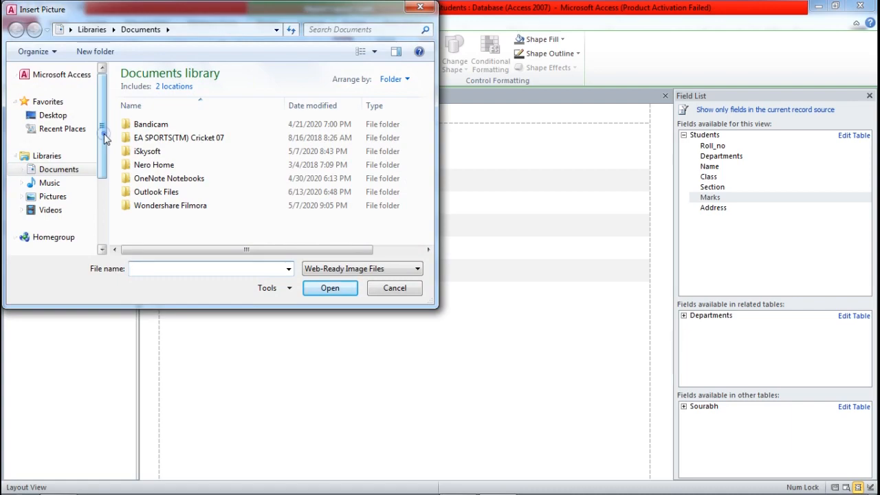
left_click_drag(104, 134, 104, 208)
left_click(61, 177)
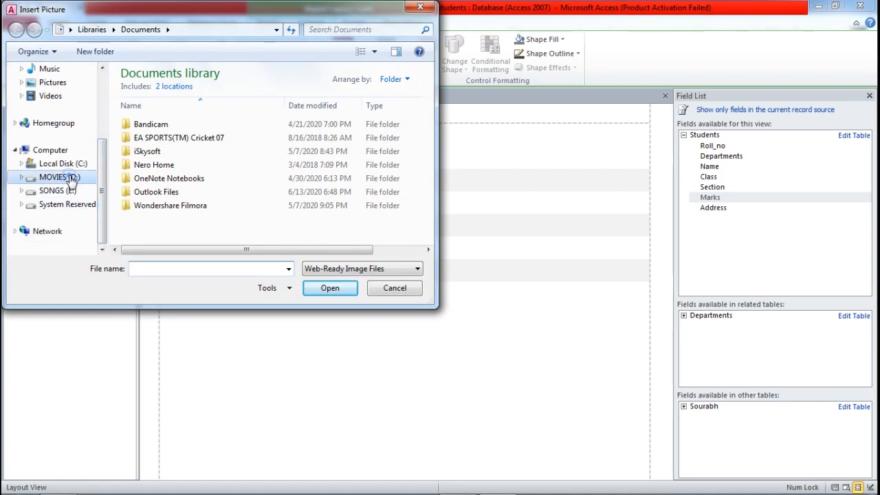
double_click(173, 92)
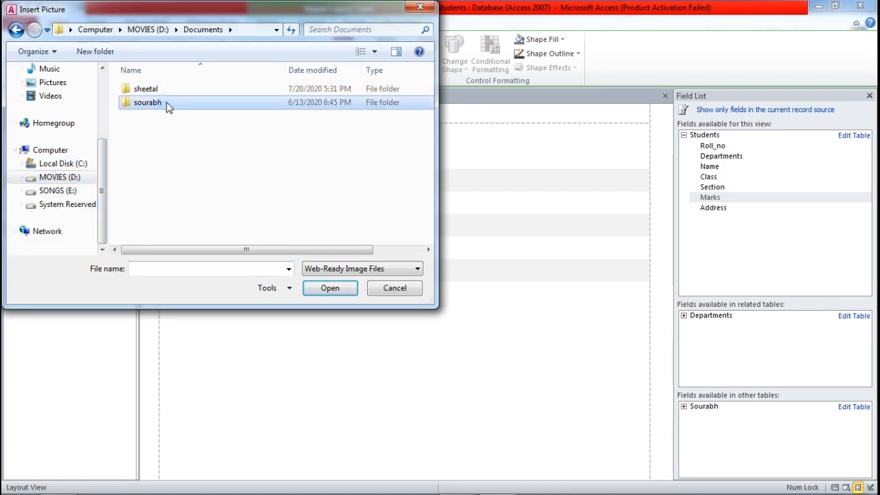
double_click(165, 103)
scroll(237, 199, "down", 3)
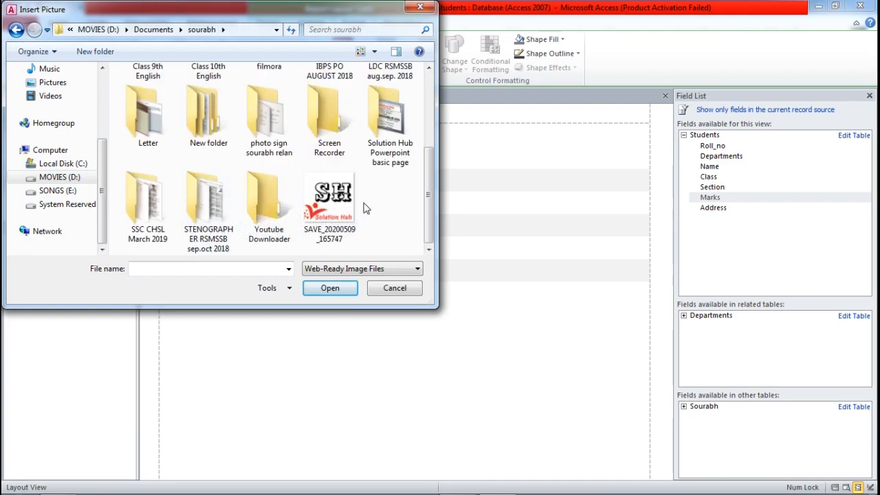
left_click(335, 235)
left_click(334, 288)
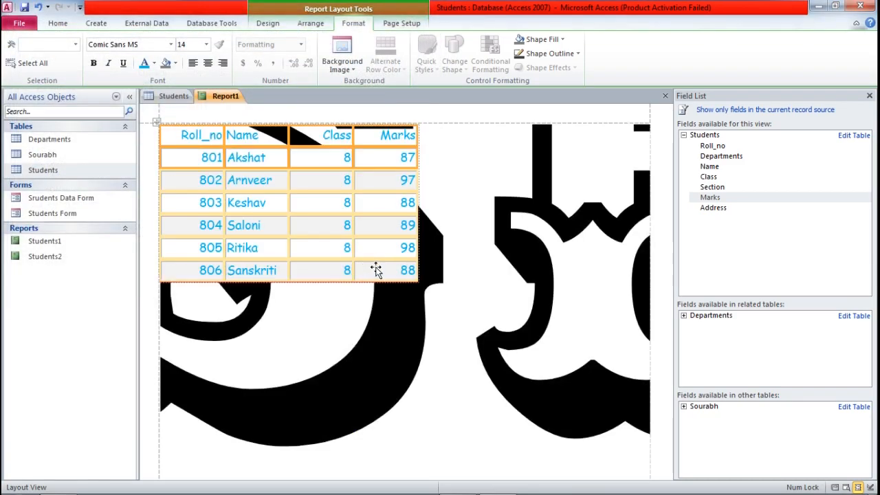
left_click(441, 374)
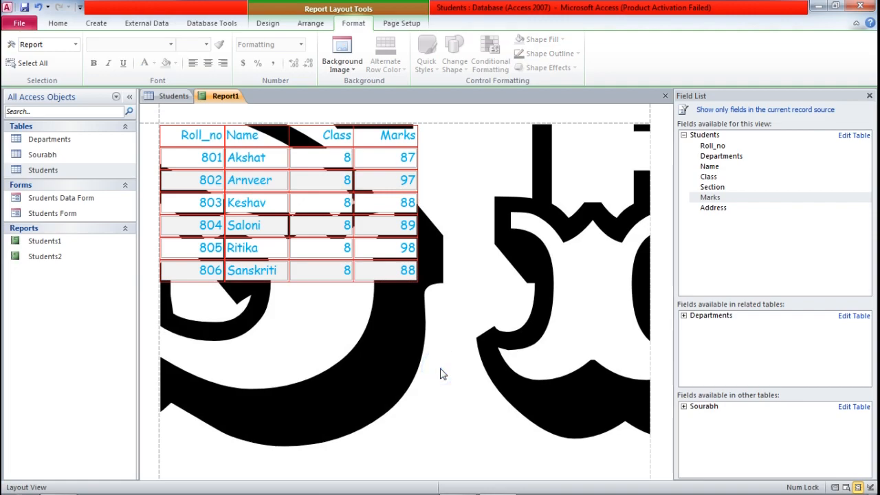
left_click(439, 368)
left_click(526, 317)
left_click(151, 109)
left_click(500, 211)
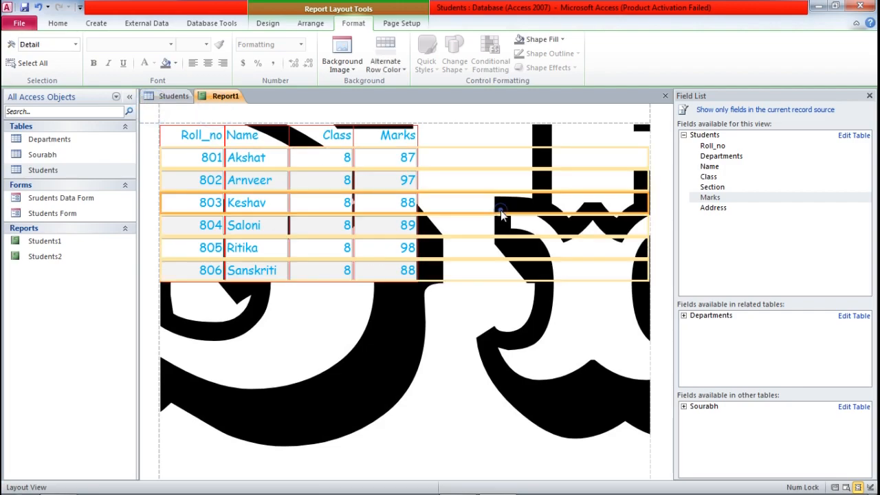
left_click(403, 71)
left_click(403, 71)
left_click(485, 320)
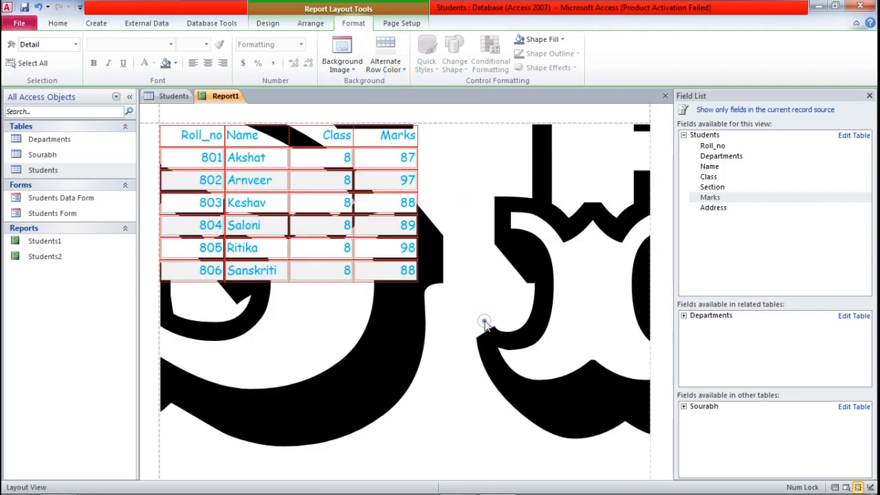
left_click(485, 320)
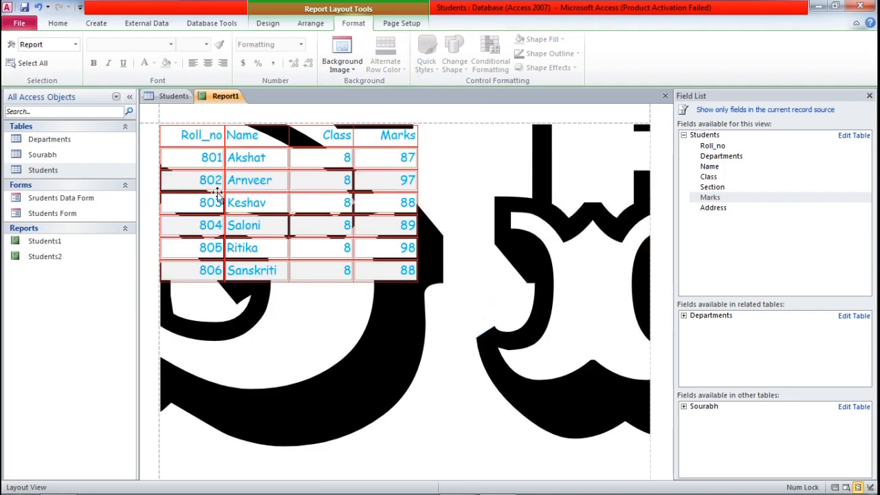
Try A3 as the report's paper size and settle on A4.
left_click(402, 23)
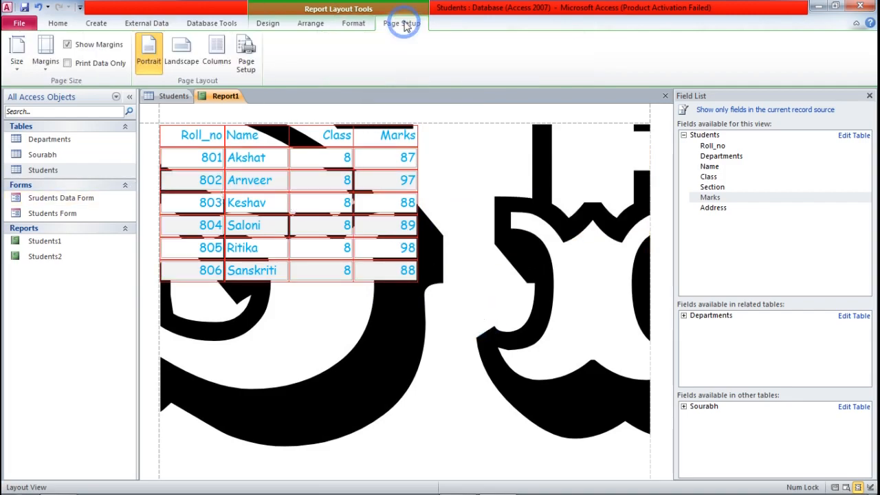
left_click(16, 68)
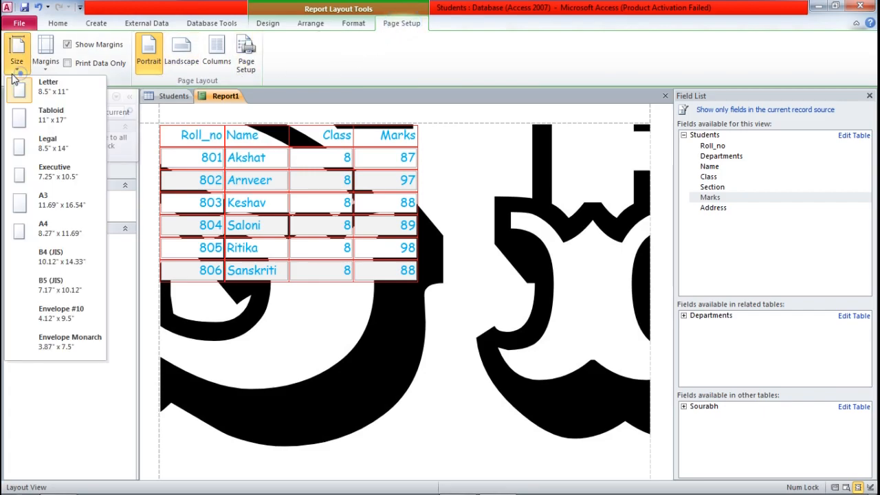
left_click(48, 206)
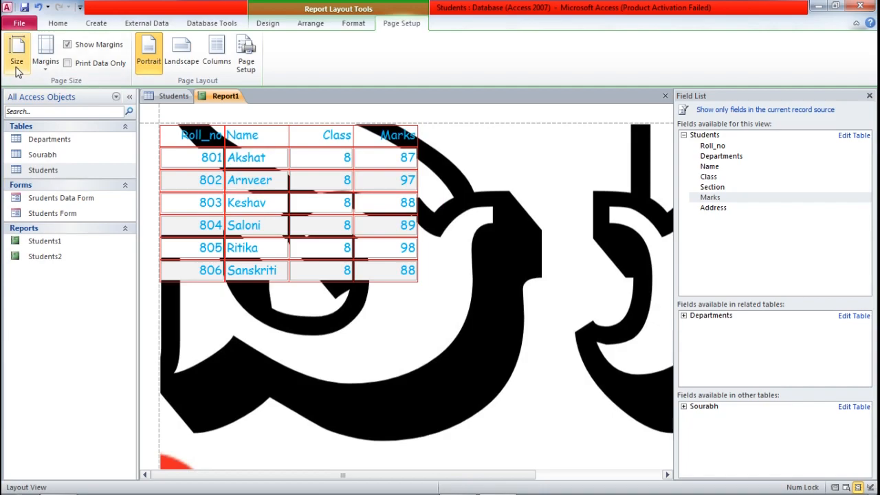
left_click(16, 66)
left_click(33, 234)
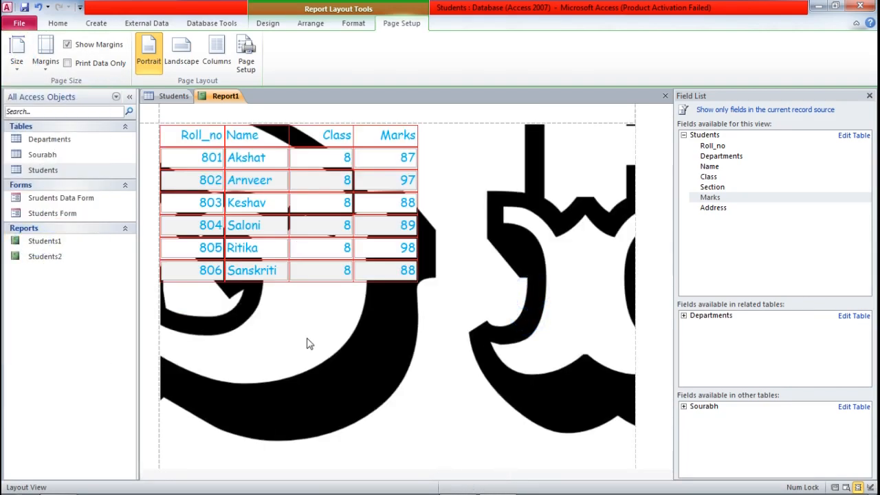
Switch to the textbook PDF in Adobe Reader and read the steps for formatting a report in Design View.
left_click(269, 24)
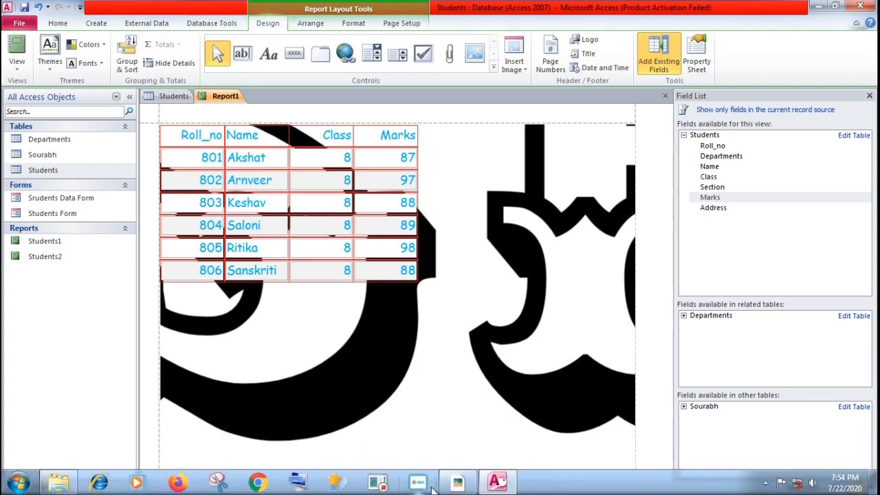
left_click(458, 483)
scroll(137, 224, "down", 1)
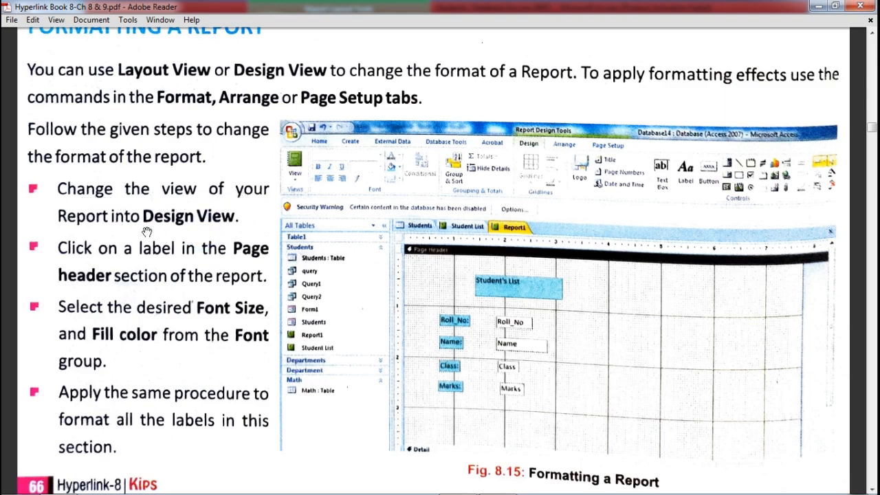
mouse_move(415, 485)
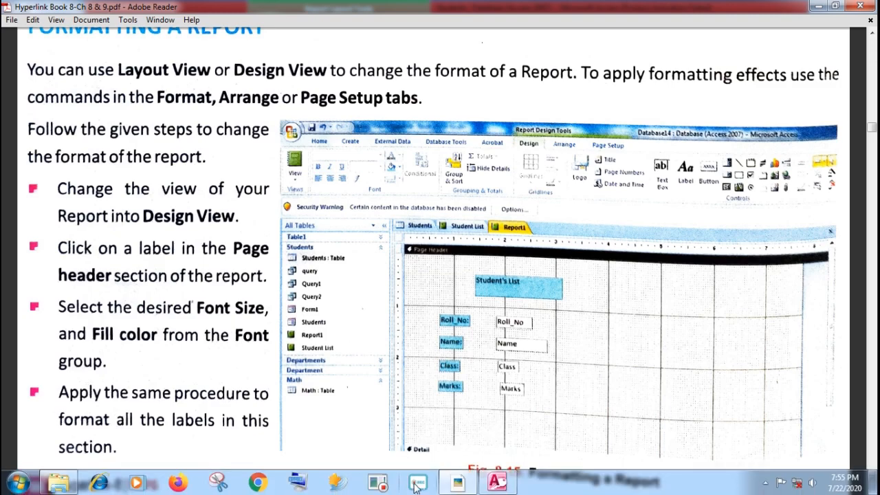
Switch back to Access and show Report1 in Design View.
left_click(499, 481)
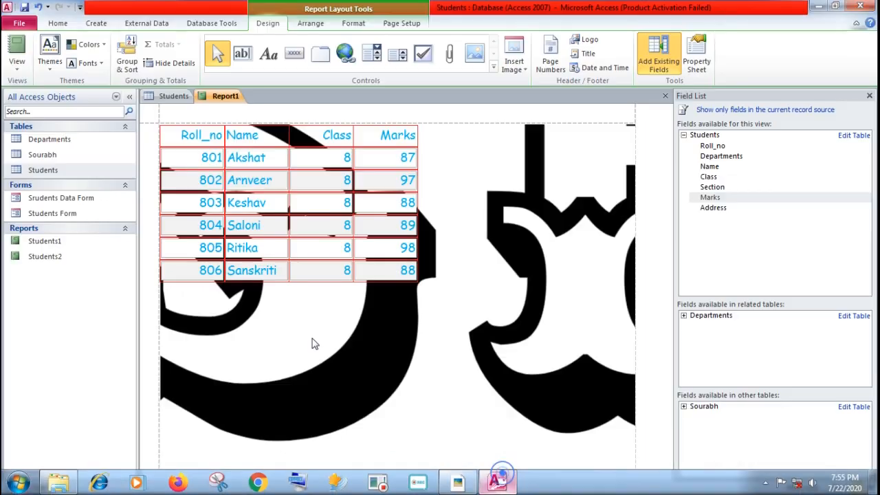
left_click(17, 65)
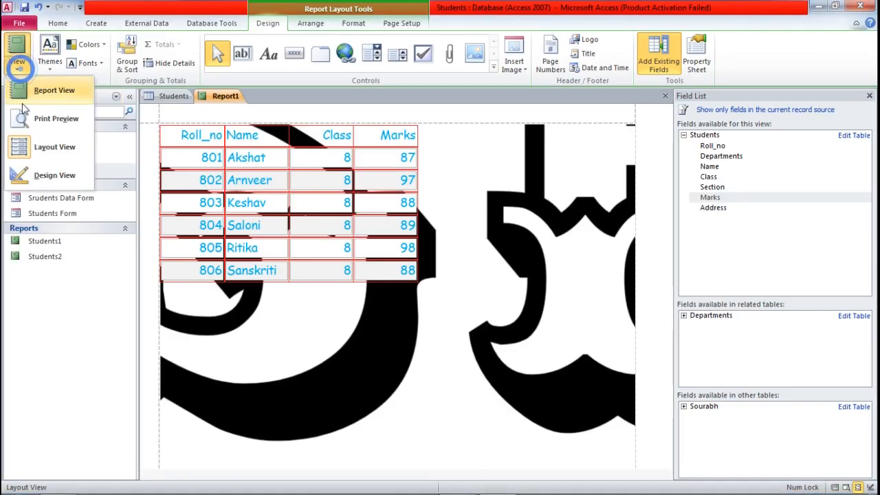
left_click(28, 175)
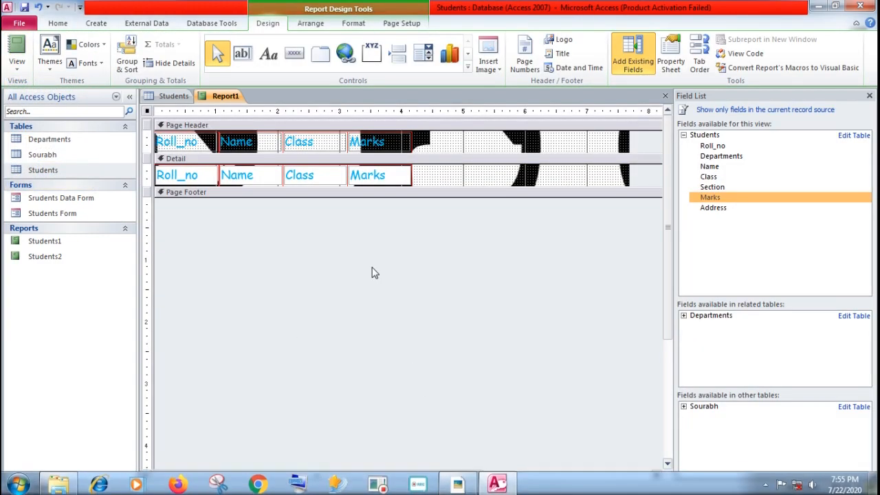
Select the Roll_no label in the Page Header and delete SAVE_20200509_165747 from the background image gallery.
left_click(190, 143)
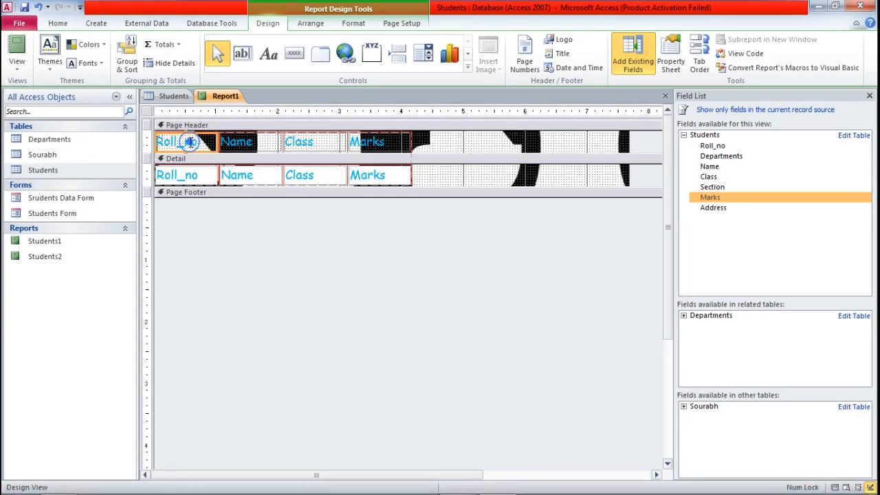
left_click(227, 145)
left_click(191, 143)
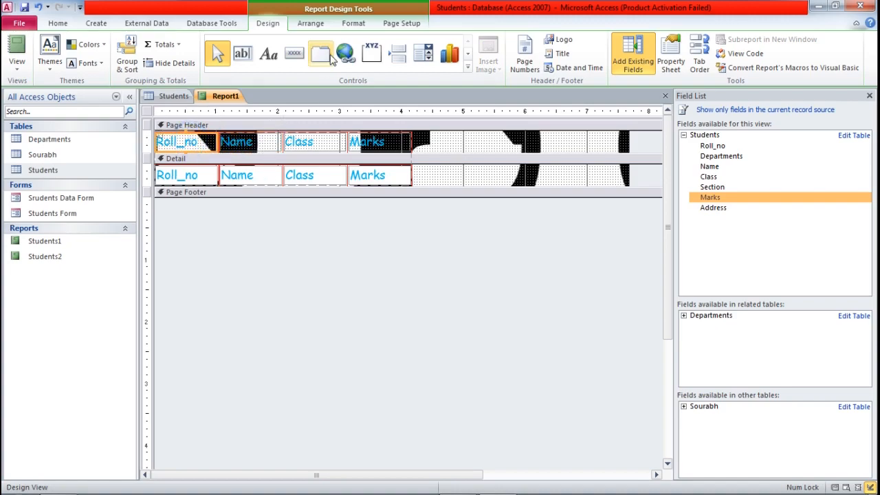
left_click(353, 22)
left_click(352, 70)
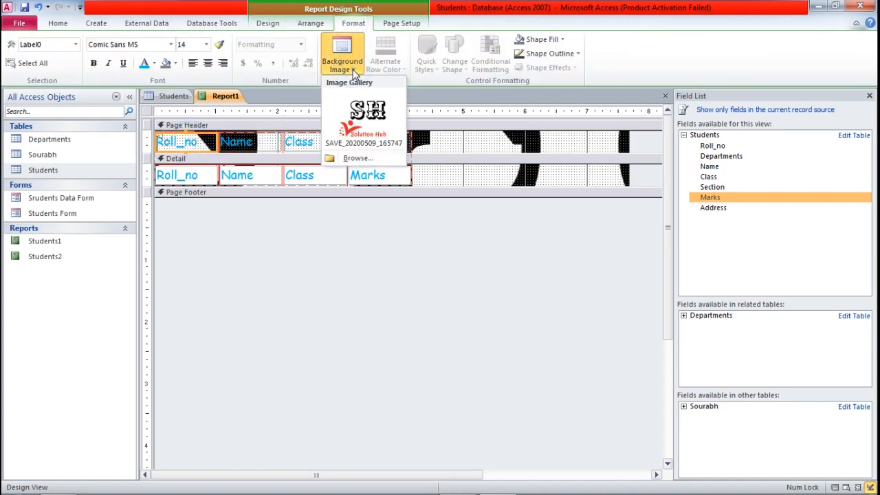
right_click(349, 135)
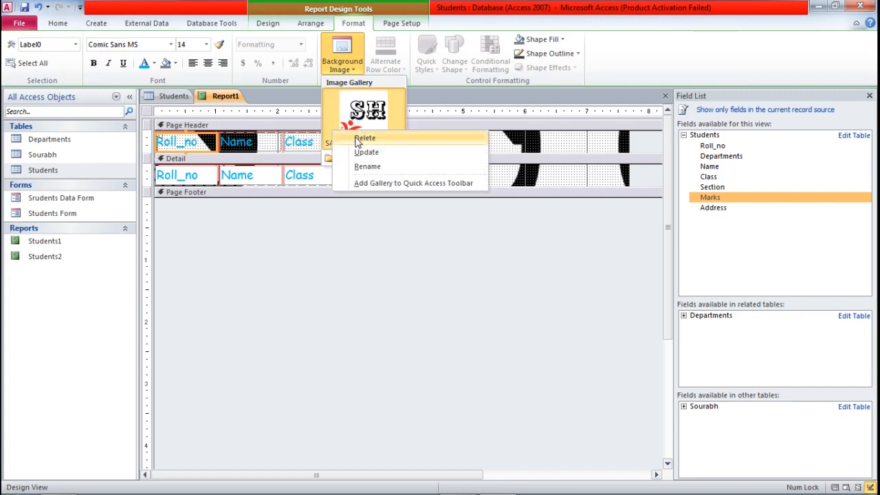
left_click(361, 137)
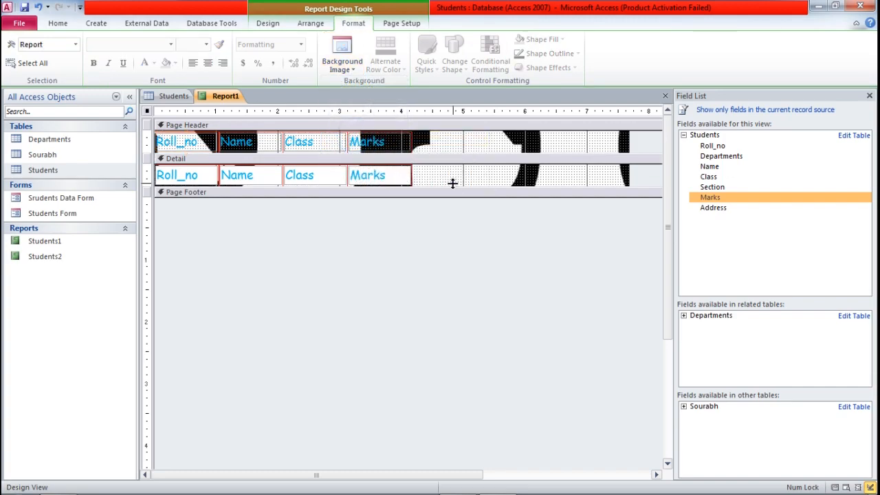
Reselect the Roll_no header label, check the background image options and consult the textbook in Adobe Reader before returning to Access.
left_click(198, 141)
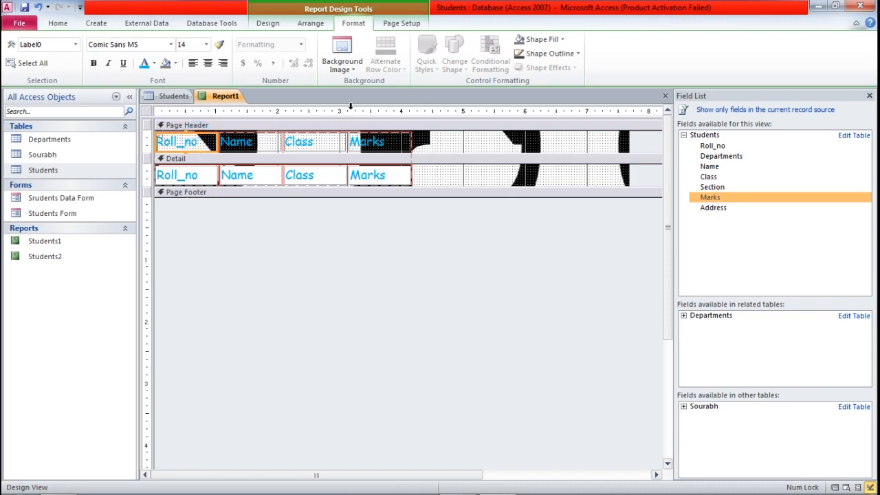
left_click(354, 67)
left_click(457, 485)
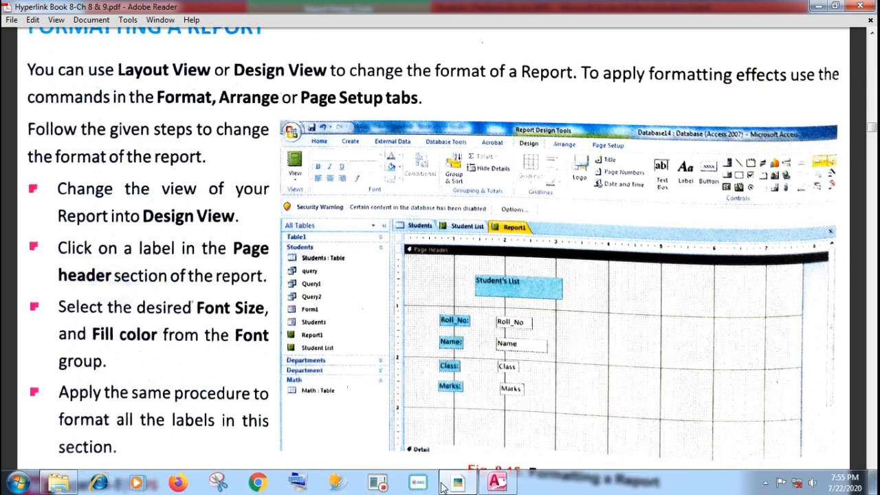
left_click(457, 484)
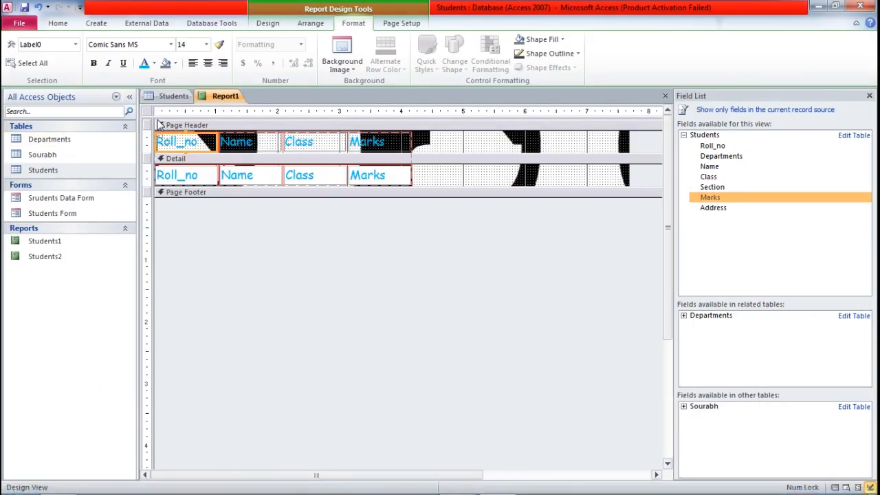
Select all four labels in the Page Header section of Report1 together.
left_click(227, 146)
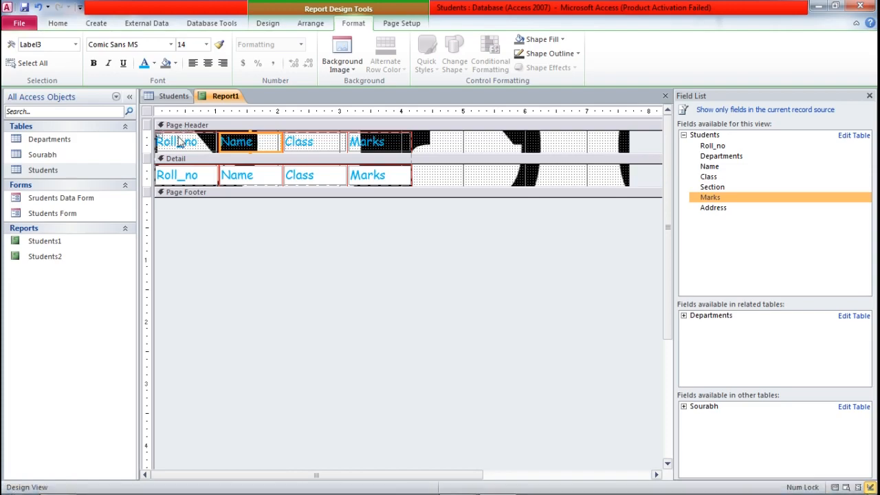
left_click(178, 137)
left_click(150, 142)
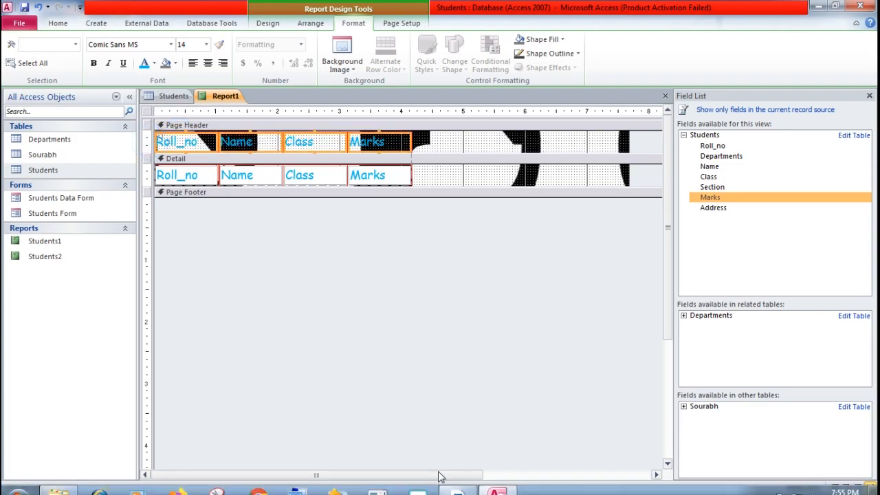
Read the textbook's instructions in Adobe Reader on formatting labels, saving and previewing the report, and return to Access.
left_click(457, 489)
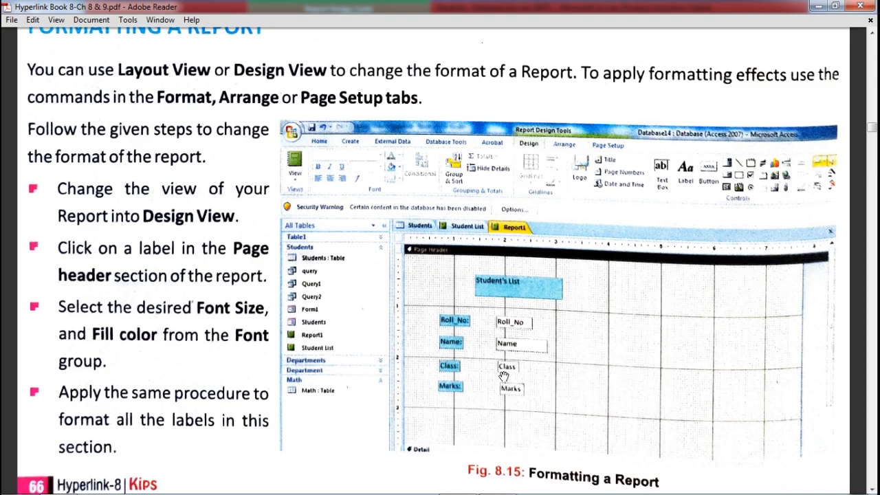
scroll(216, 364, "down", 2)
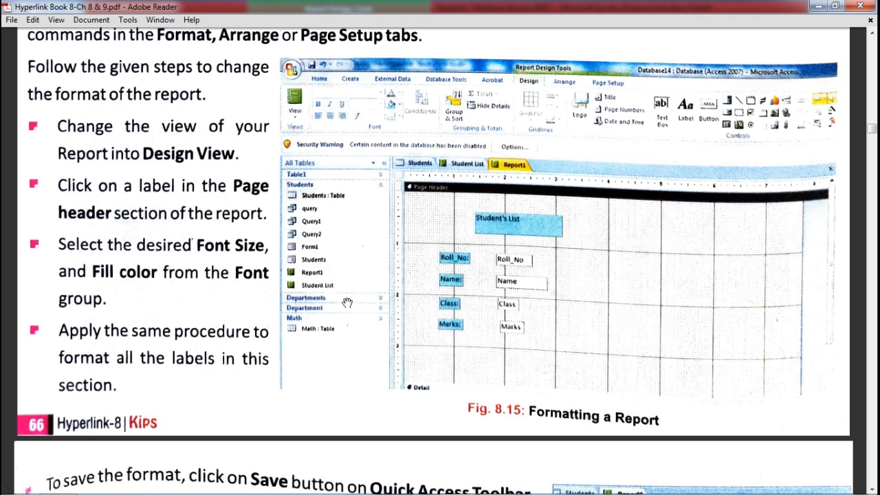
scroll(415, 352, "down", 3)
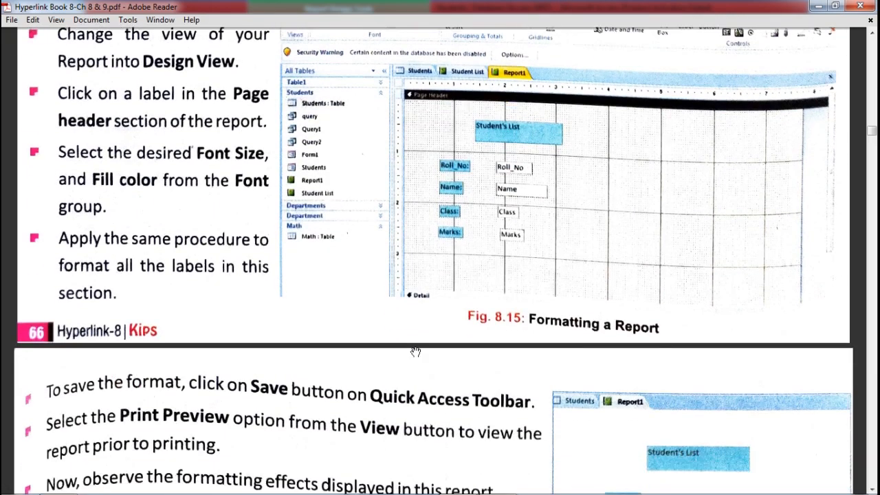
scroll(415, 352, "down", 2)
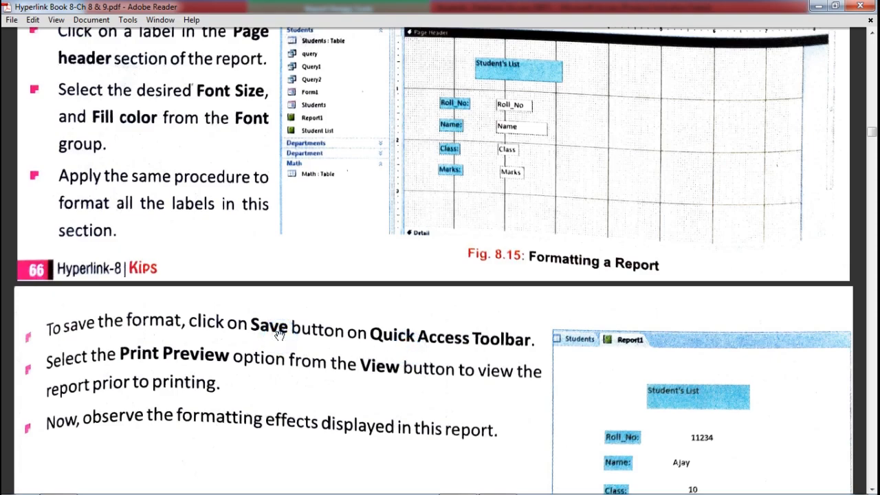
left_click(498, 484)
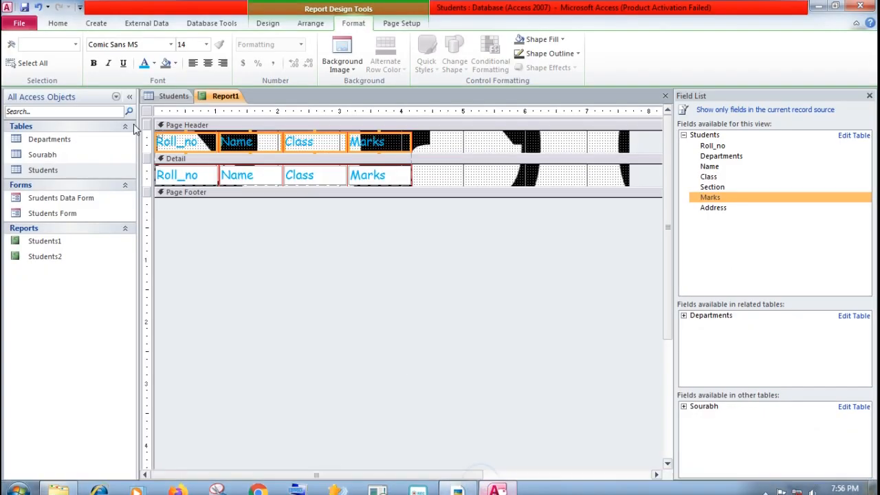
Save the formatted report under the name New Report.
left_click(28, 7)
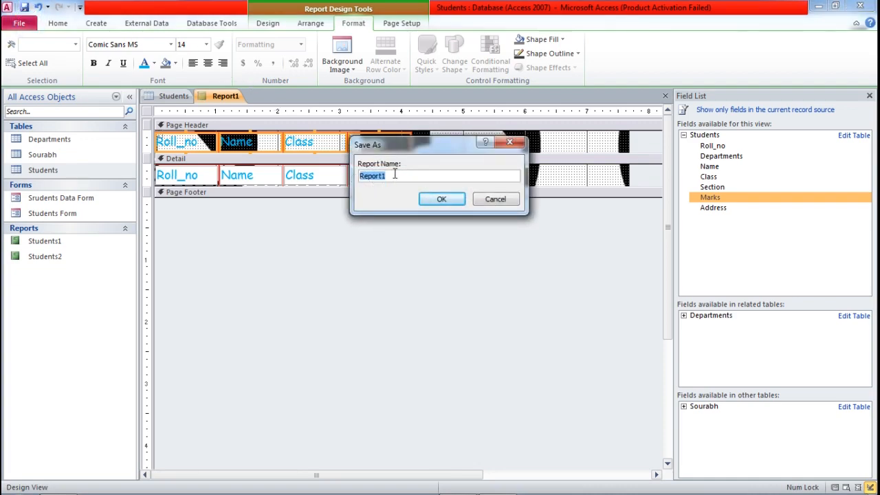
type("New")
left_click(440, 200)
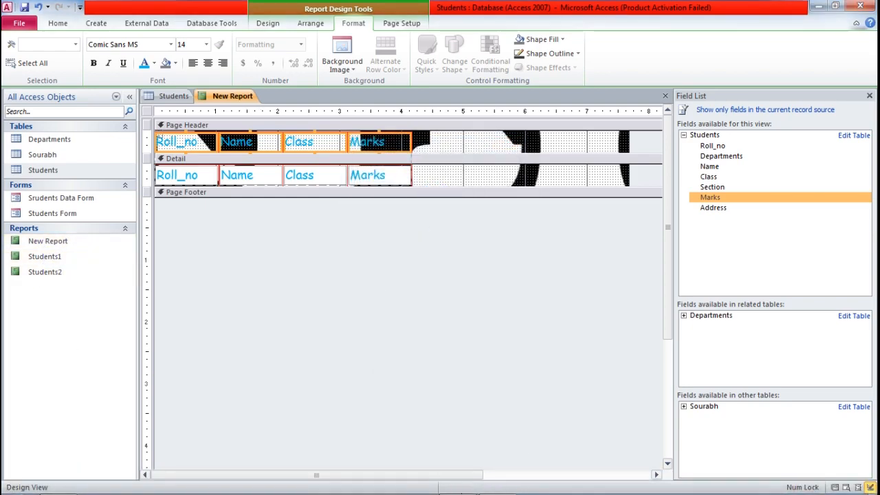
Switch to Adobe Reader to read the textbook's Print Preview instructions, and return to Access.
left_click(457, 489)
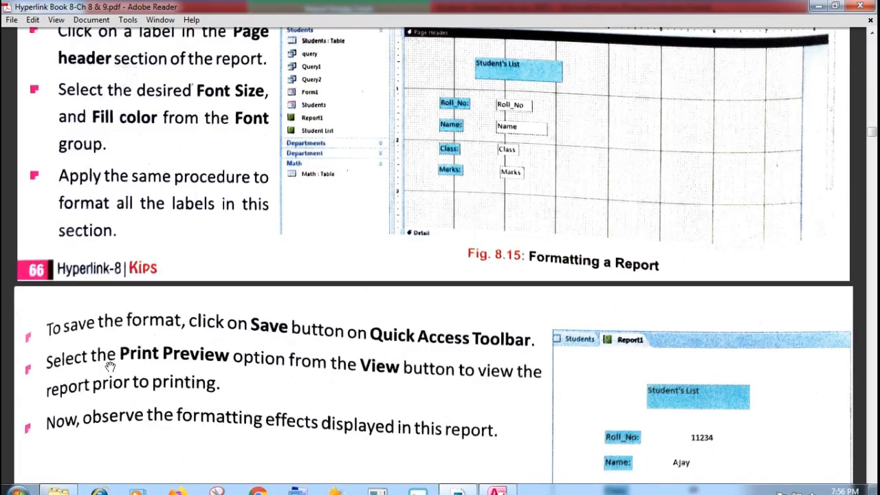
scroll(110, 367, "down", 2)
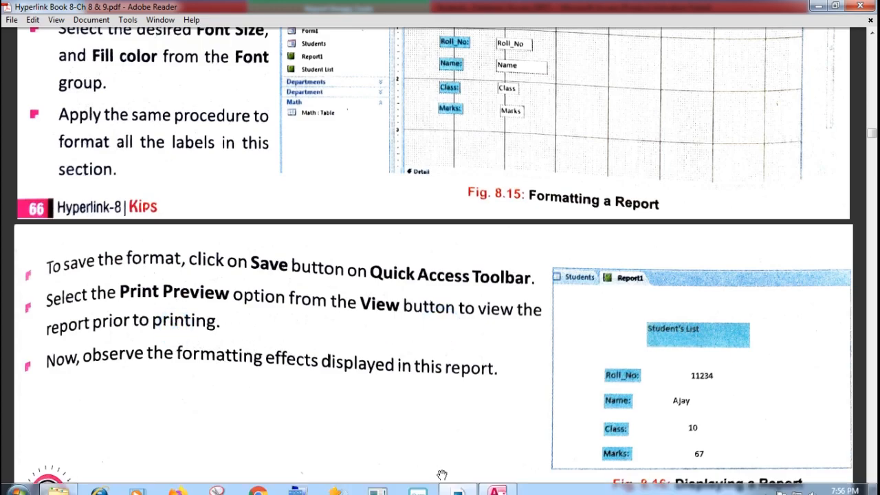
left_click(497, 481)
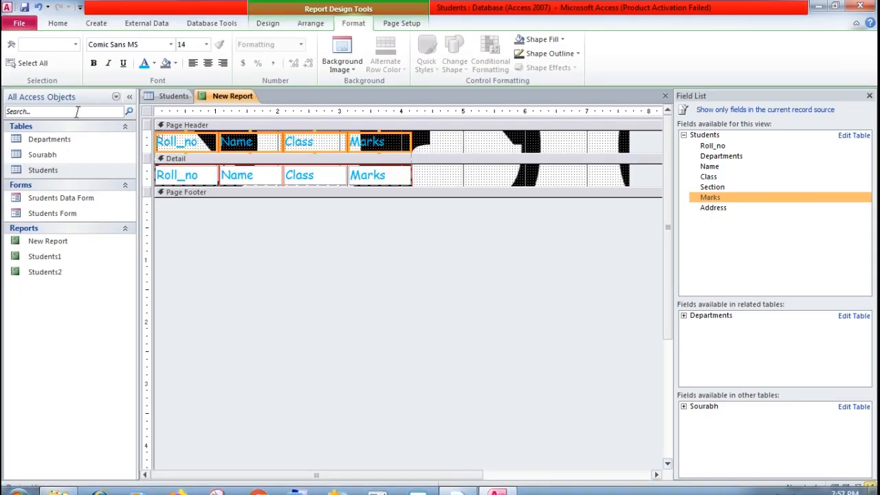
Display New Report in Report View to check its formatted table.
left_click(268, 23)
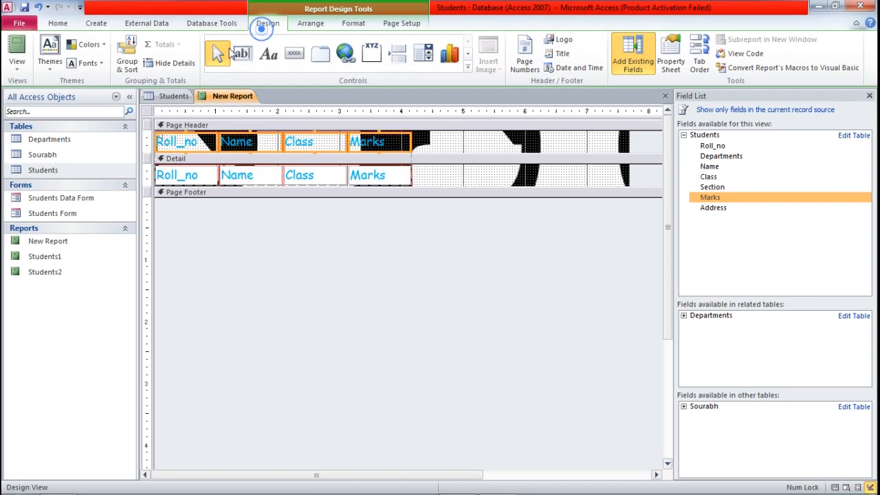
left_click(18, 65)
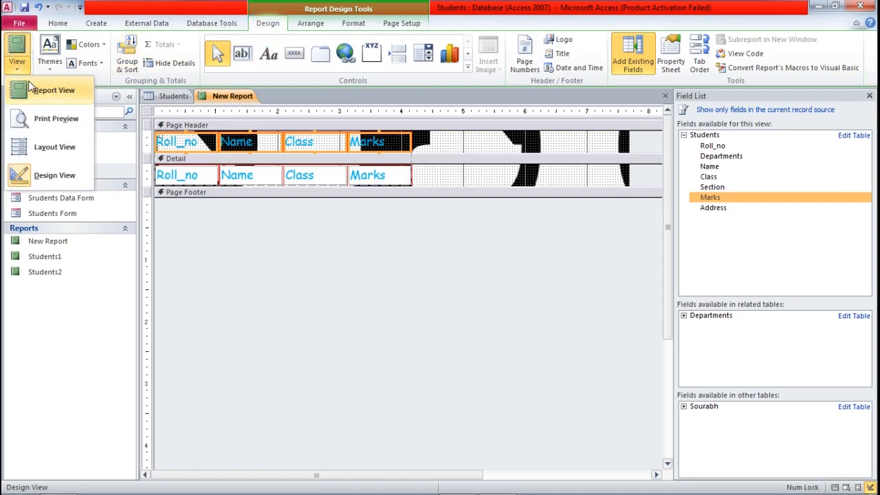
left_click(30, 88)
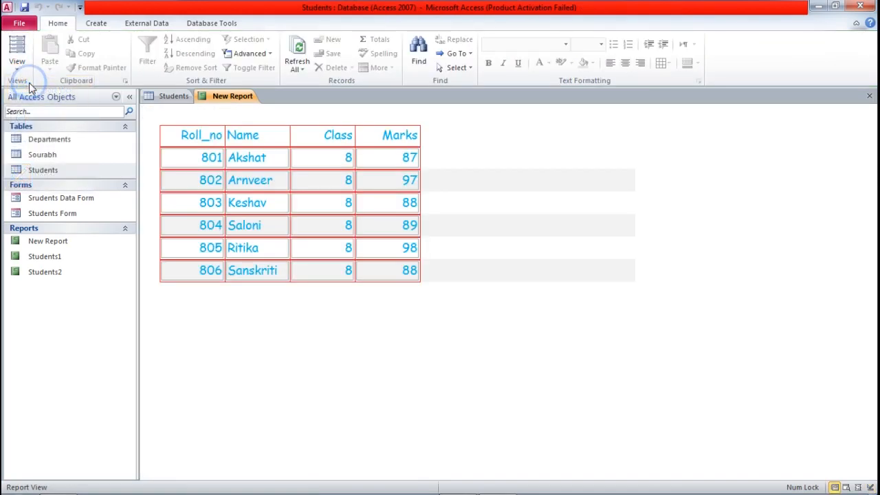
left_click(278, 315)
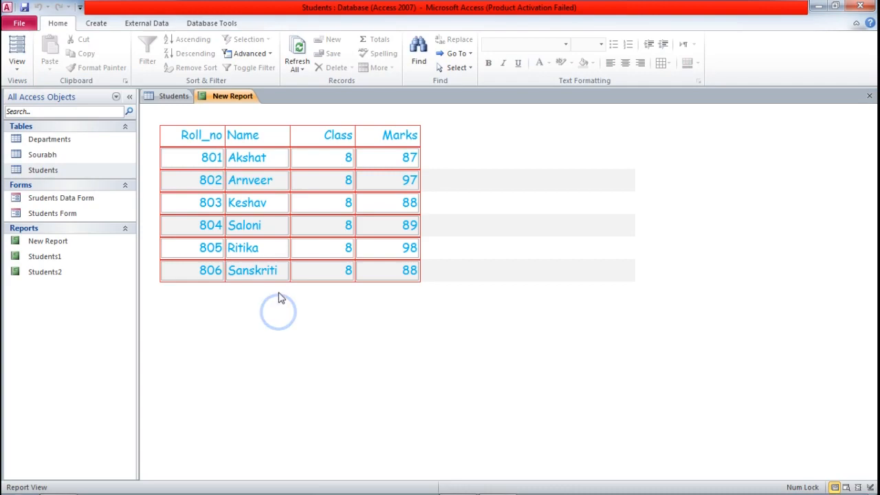
Switch New Report to Print Preview and examine the page as a whole and at 100% zoom.
right_click(329, 118)
left_click(350, 165)
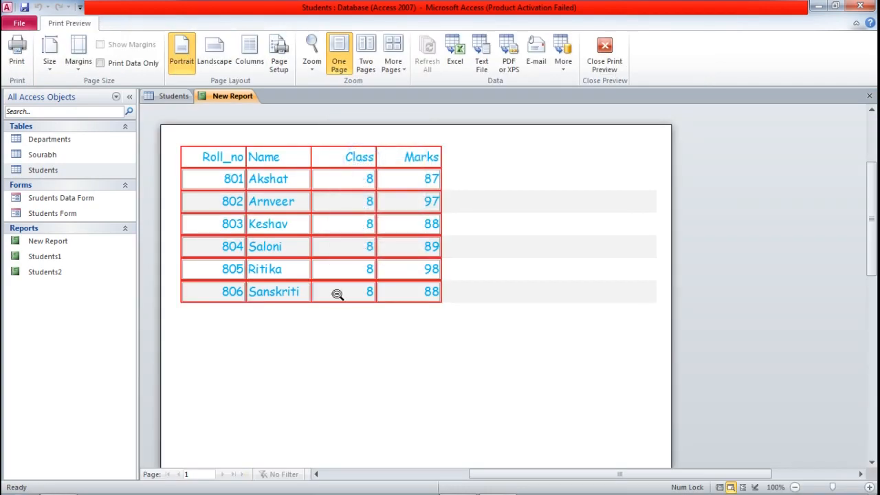
left_click(208, 151)
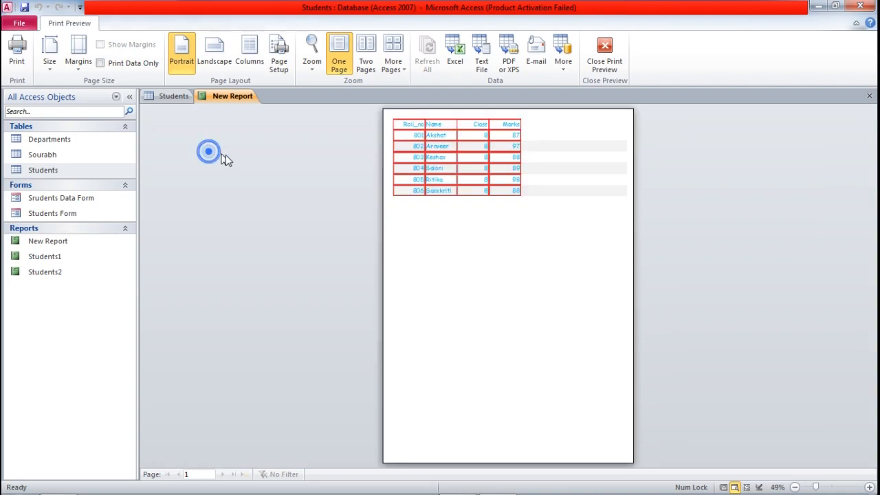
left_click(411, 131)
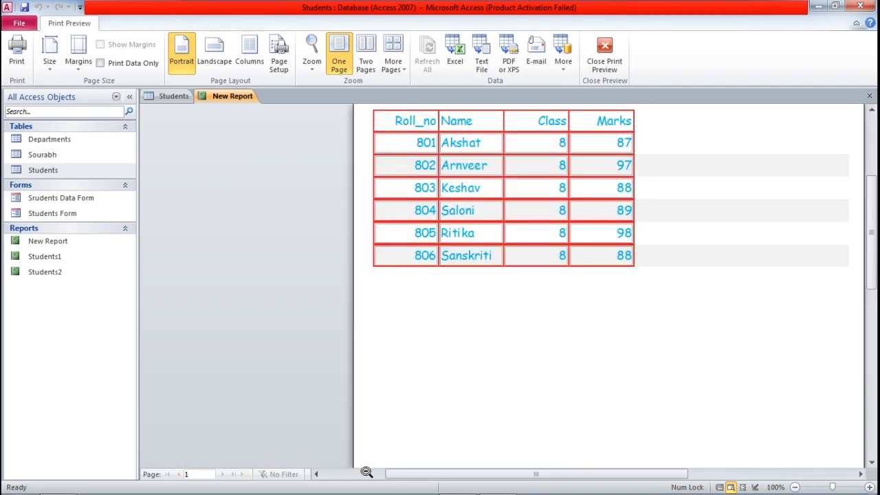
left_click_drag(405, 474, 472, 468)
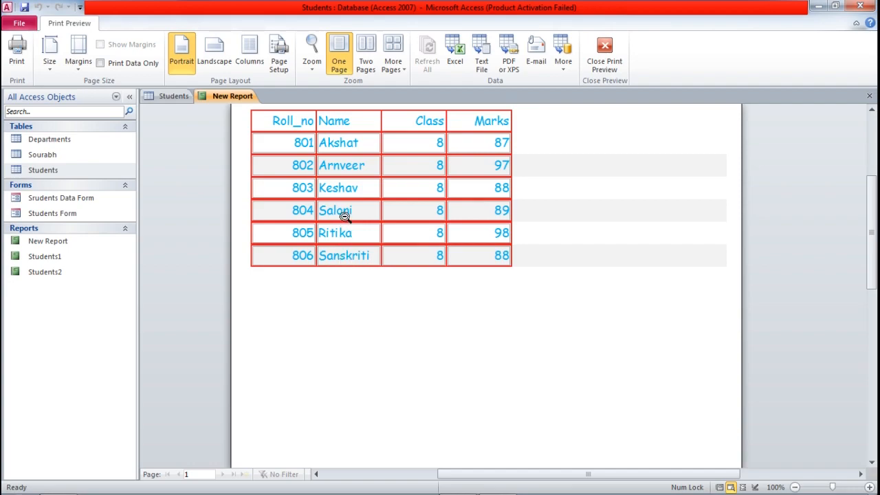
Review the textbook's report formatting steps and Figures 8.15 and 8.16 in Adobe Reader, and return to Access.
left_click(458, 483)
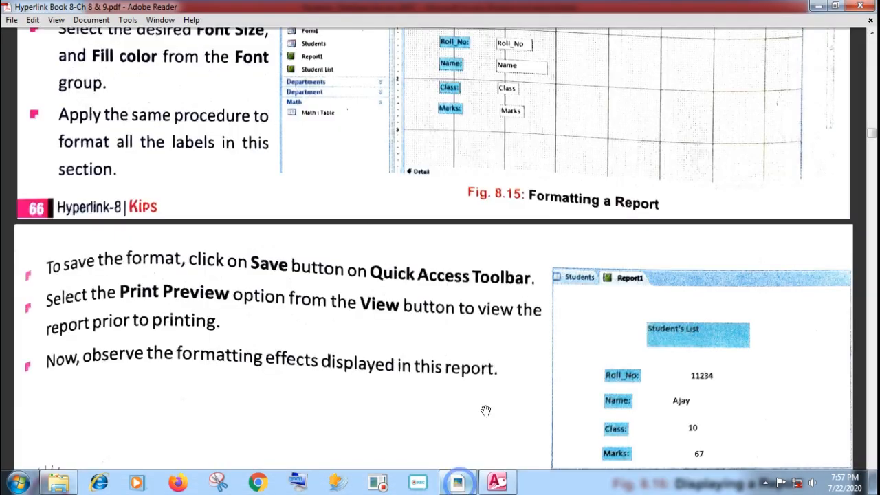
scroll(519, 341, "down", 2)
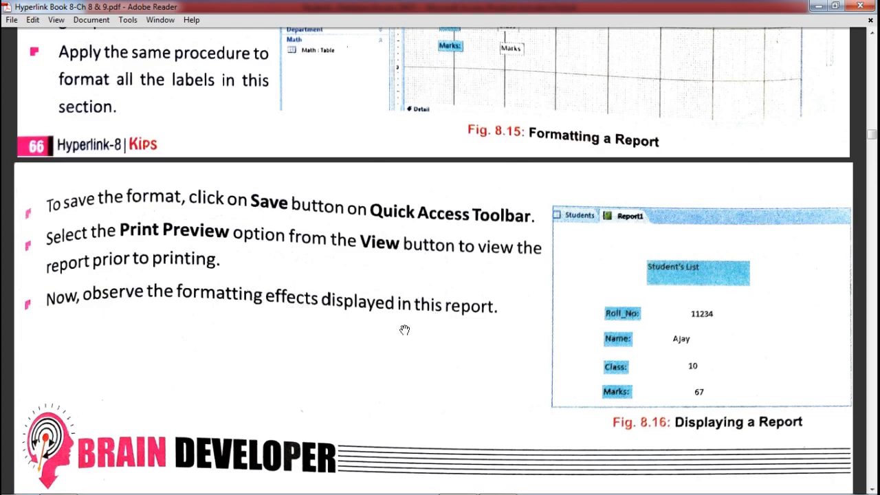
scroll(404, 313, "up", 4)
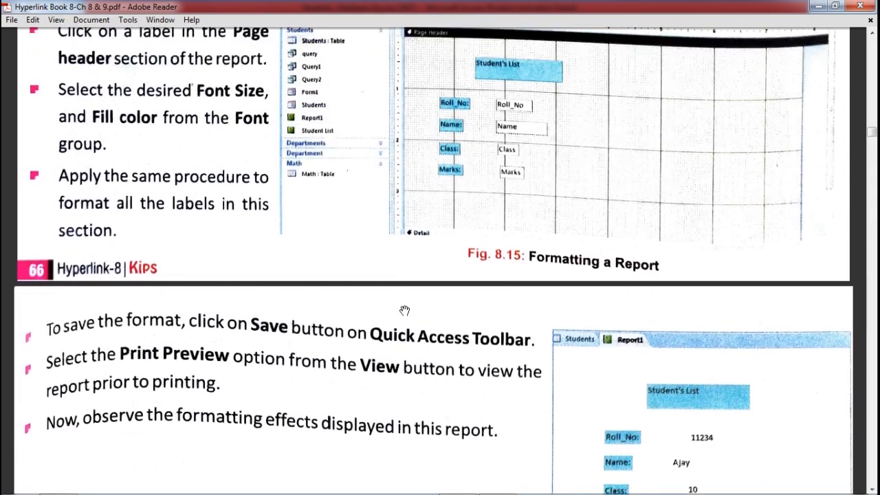
scroll(404, 310, "up", 2)
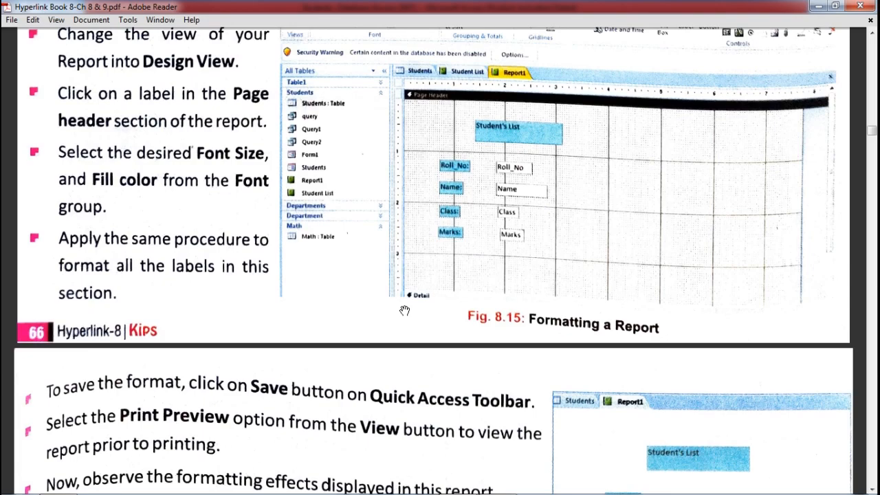
scroll(404, 311, "up", 1)
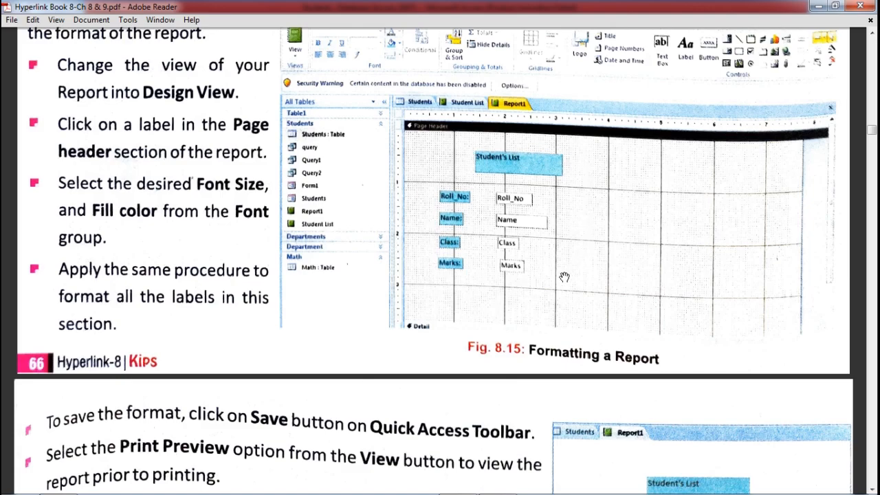
scroll(409, 293, "down", 8)
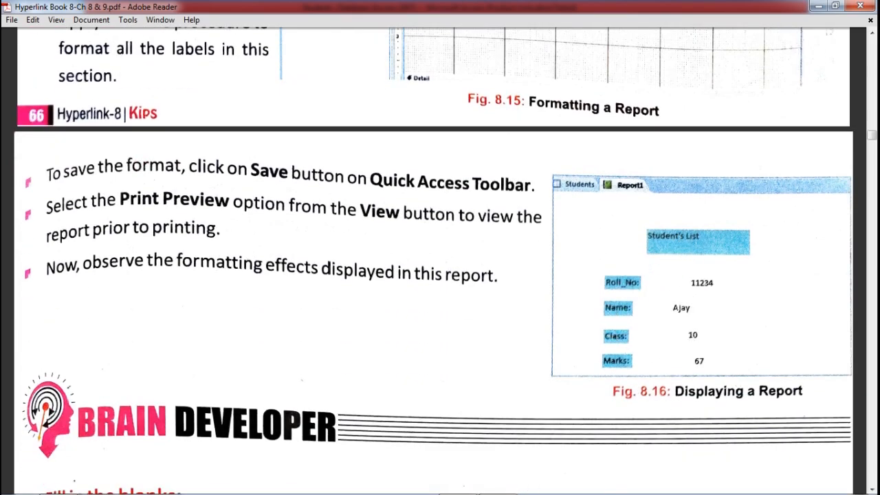
left_click(496, 483)
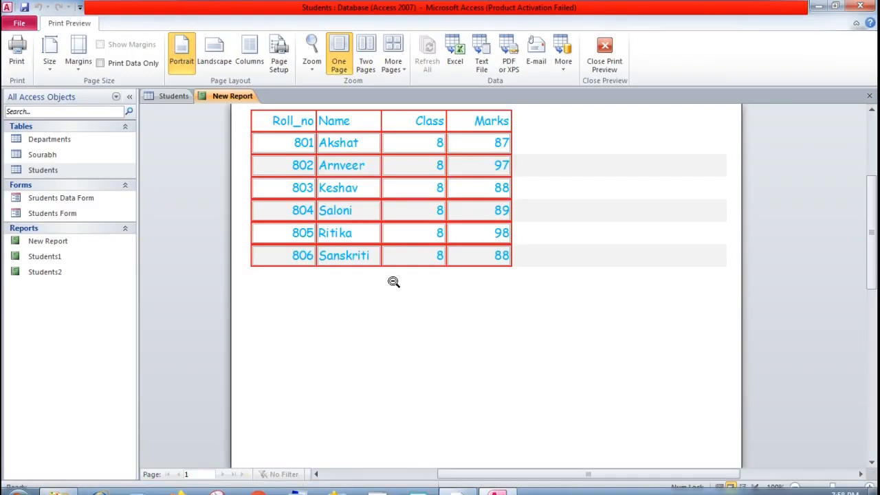
Examine the previewed New Report page at full-page and 100% zoom, from its blank area back to the student table.
left_click(393, 282)
left_click(420, 286)
left_click(419, 283)
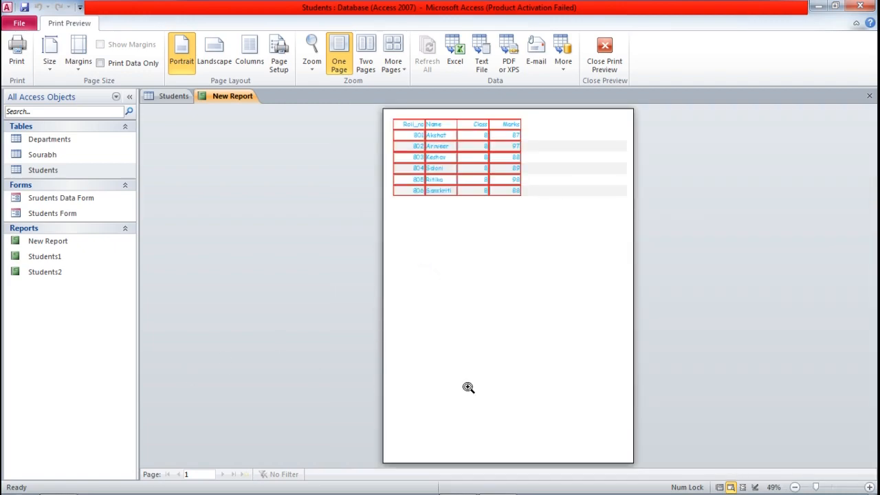
left_click(514, 372)
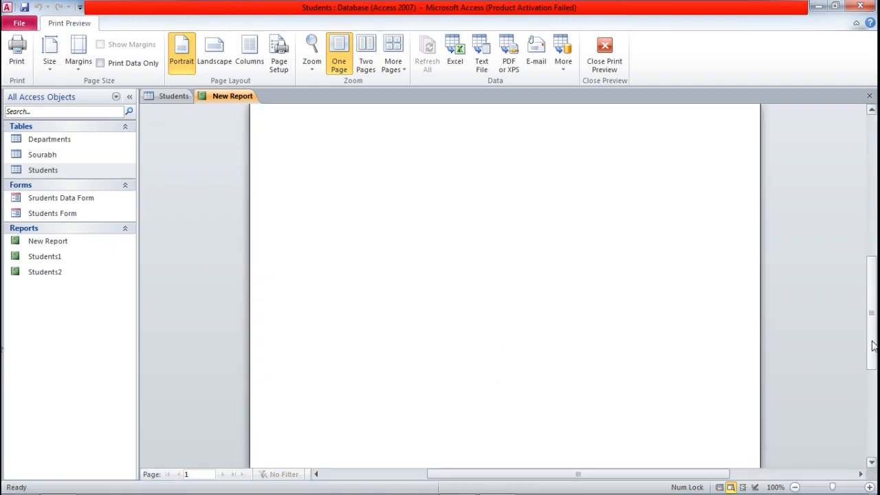
left_click_drag(873, 346, 873, 219)
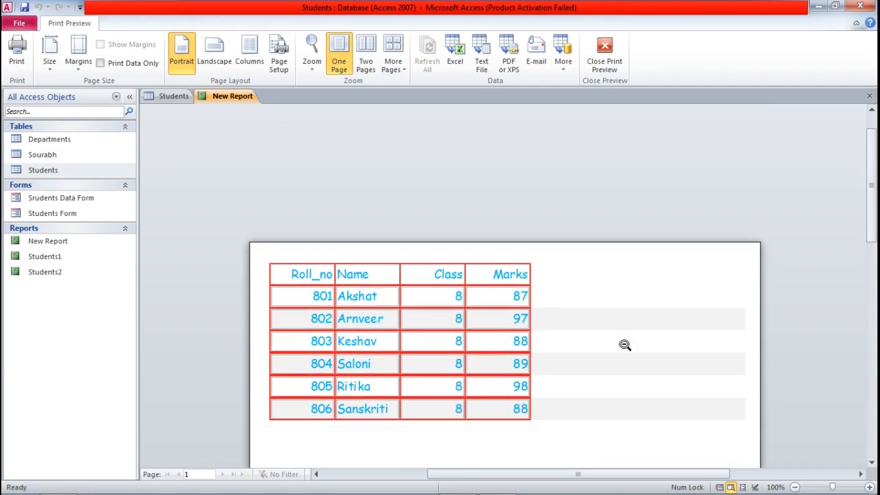
scroll(624, 344, "down", 4)
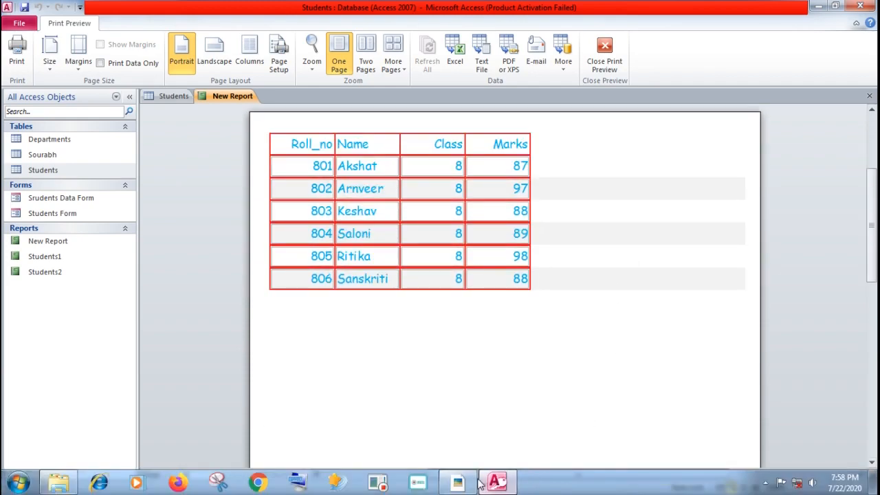
Return to Adobe Reader and reread the textbook's instructions on saving and previewing the formatted report.
left_click(457, 482)
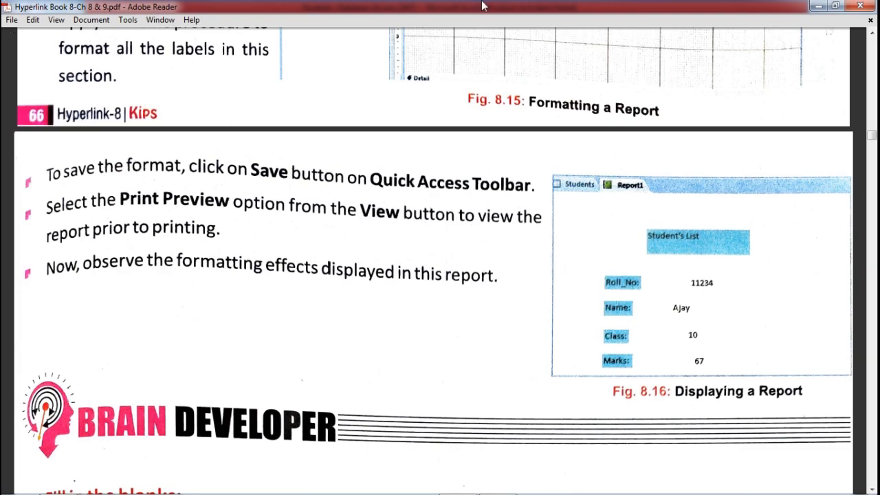
scroll(317, 316, "up", 3)
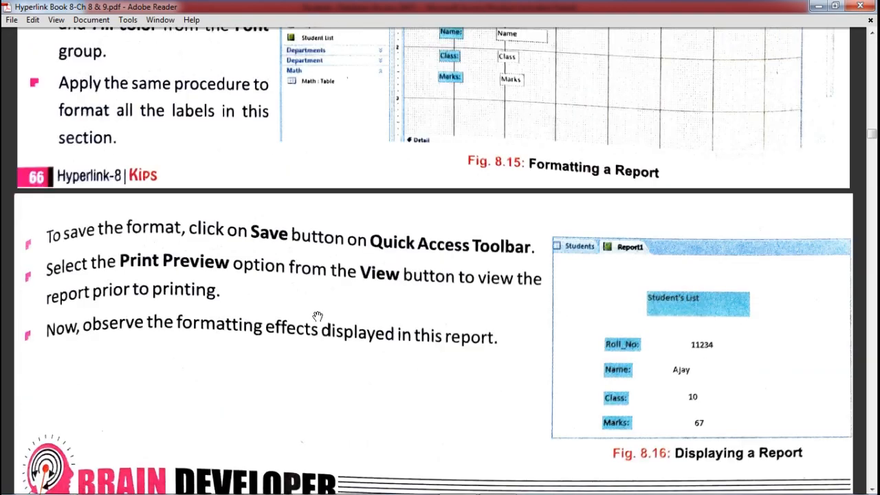
scroll(317, 316, "up", 2)
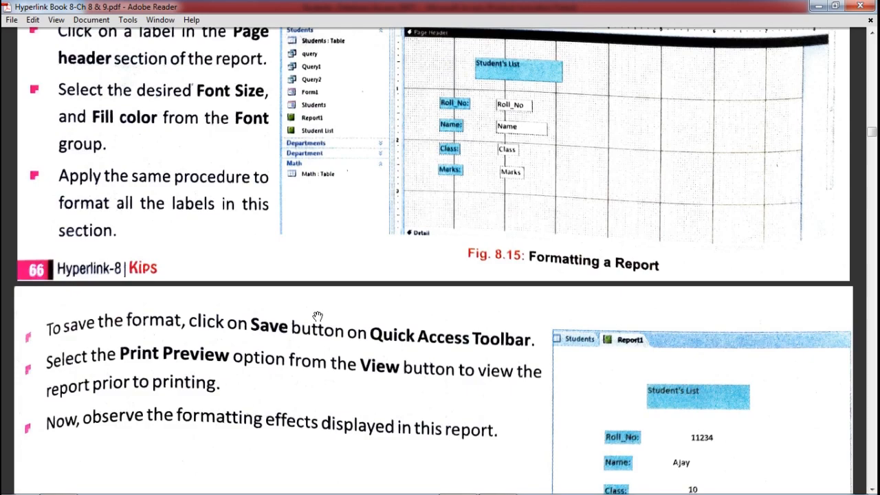